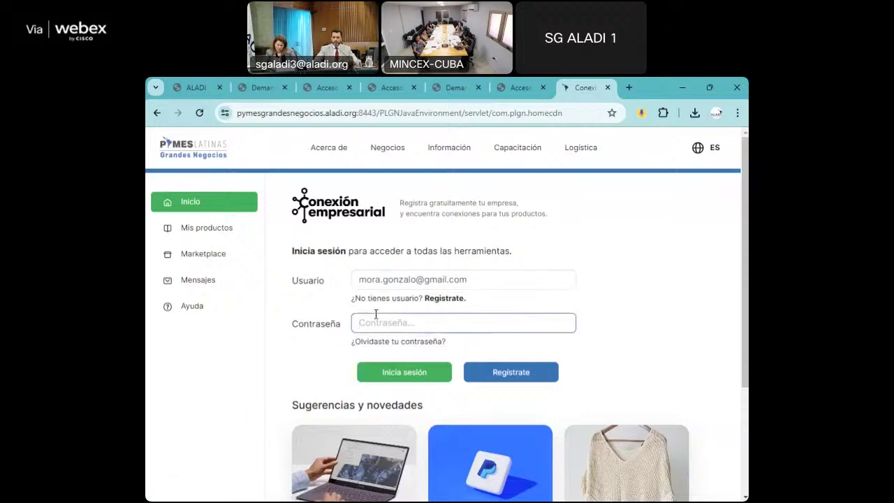
- Enter the account password and log in to Conexión Empresarial
type("****")
left_click(410, 373)
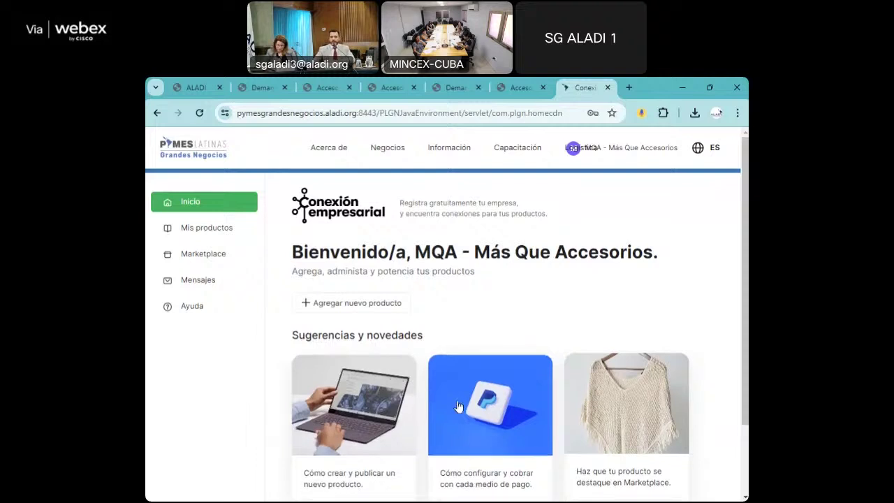
- Start a new service offer with sector "Servicios - 1. Prestados a las Empresas", subsector "A. Servicios profesionales" and subcategory "1.A.h - Servicios médicos y dentales"
left_click(342, 311)
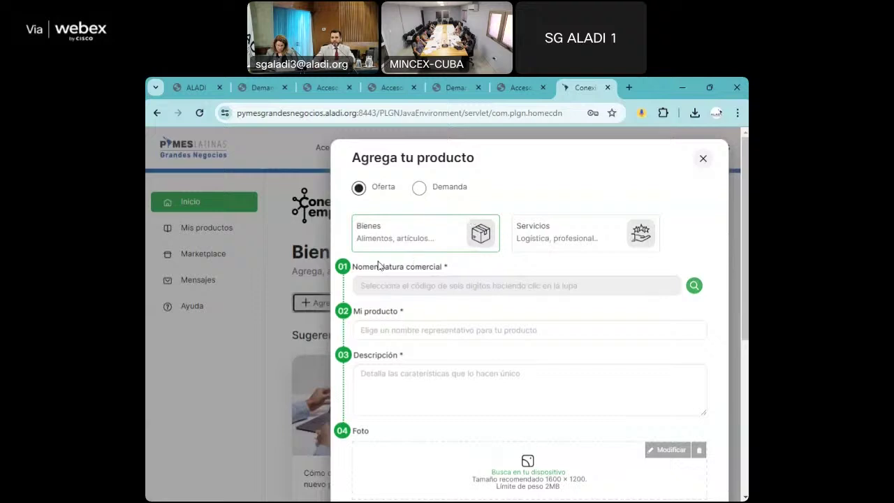
left_click(547, 234)
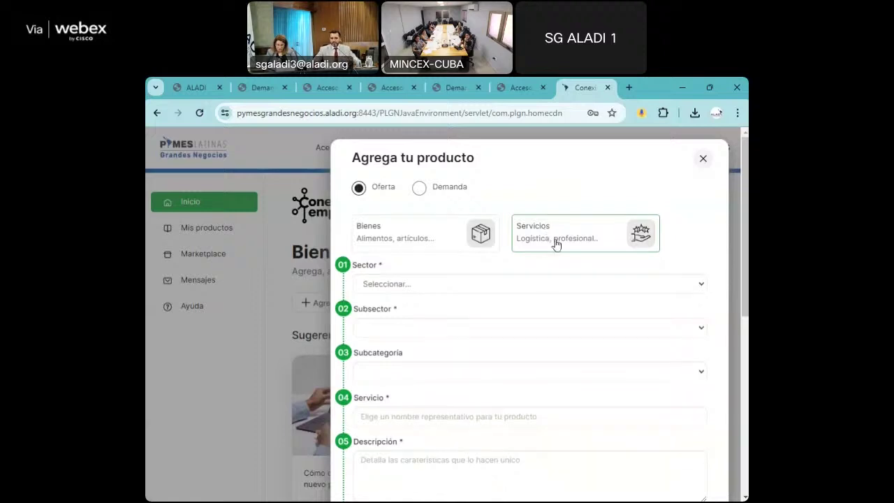
left_click(409, 287)
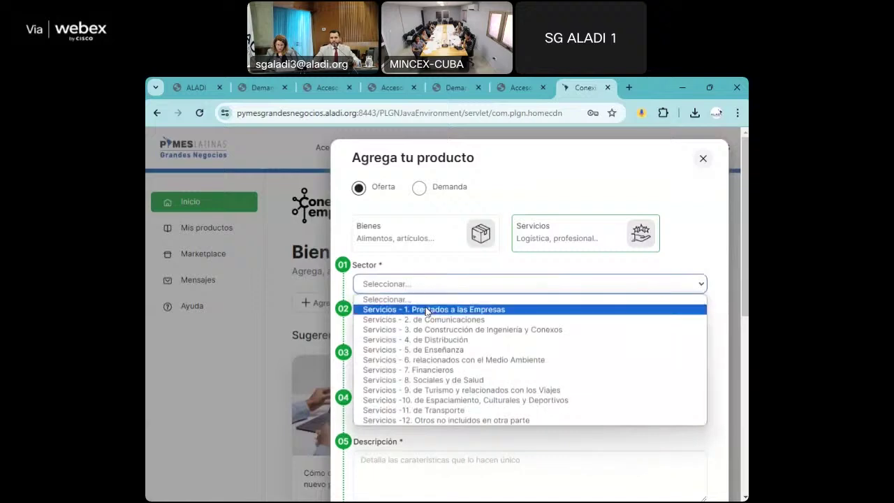
left_click(428, 311)
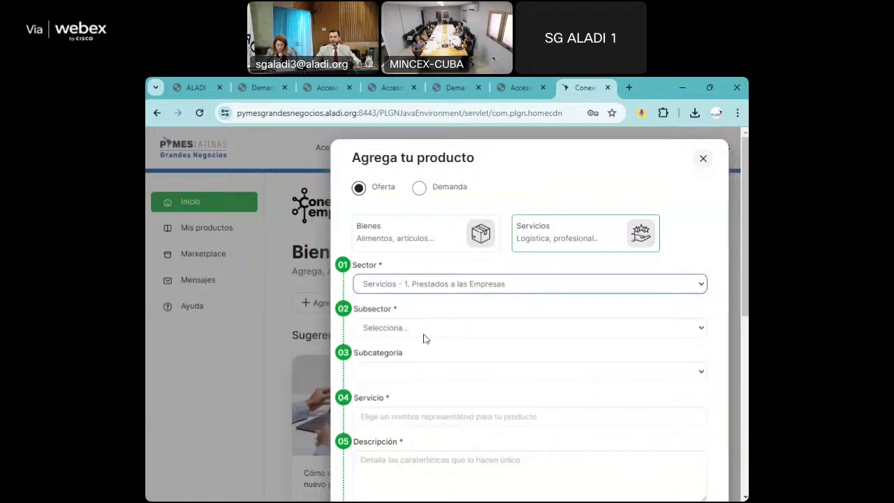
left_click(426, 329)
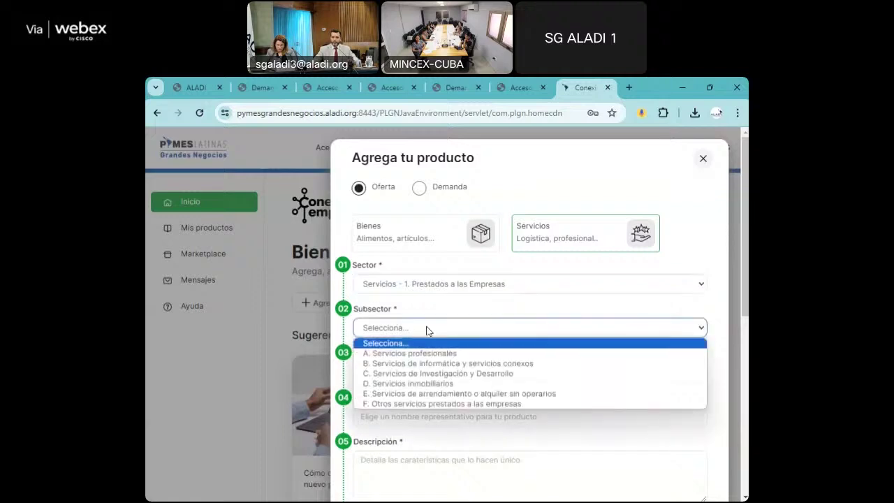
left_click(435, 353)
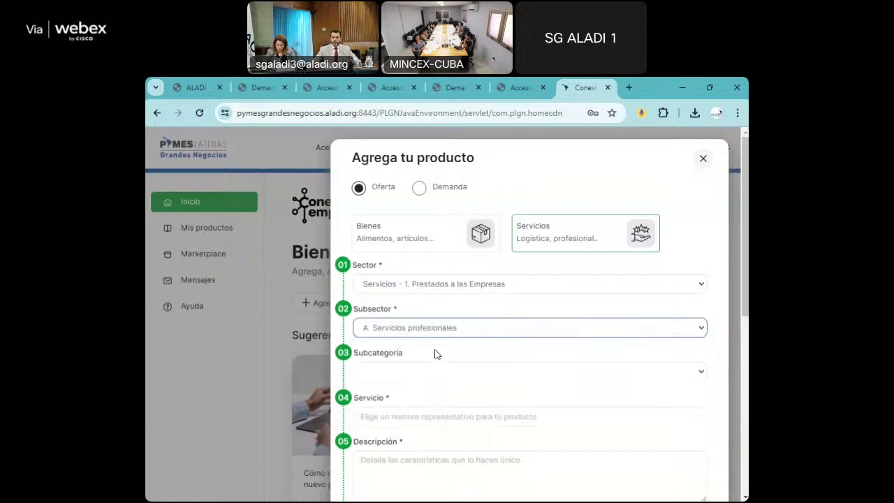
left_click(423, 374)
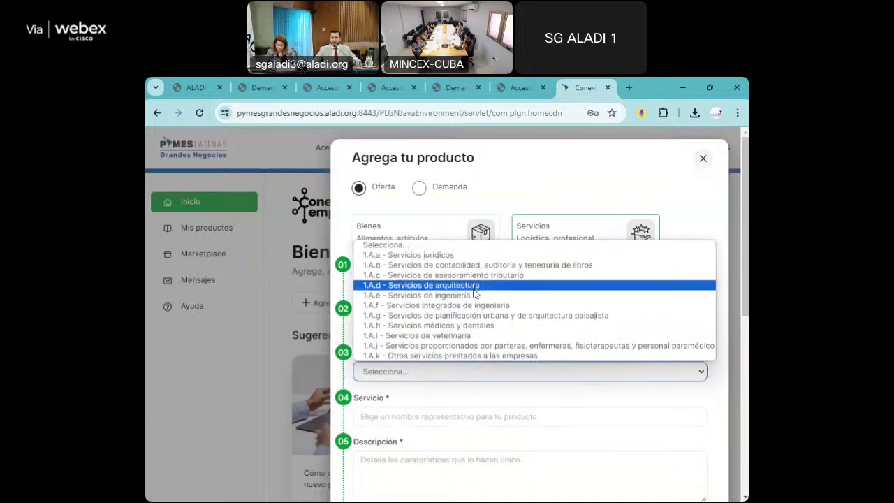
left_click(486, 327)
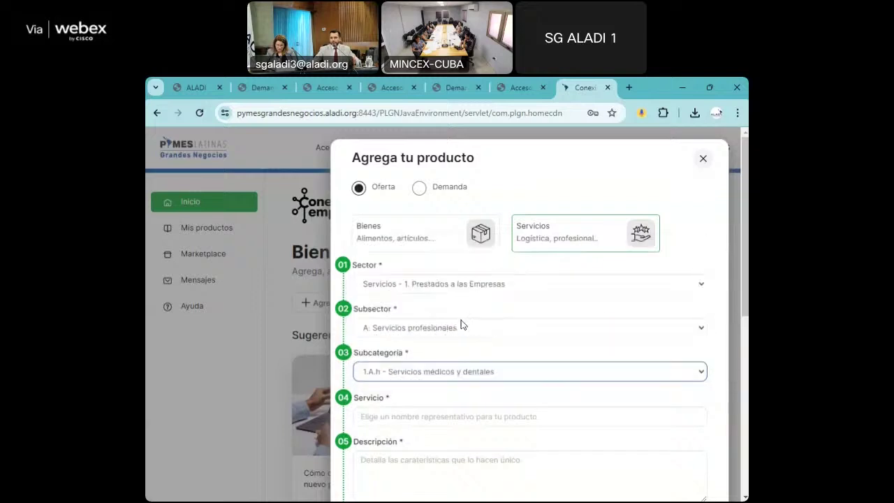
- Name the service "Servicios psicologicos" and enter "Terapira familiar," as its description
scroll(392, 395, "down", 1)
left_click(395, 358)
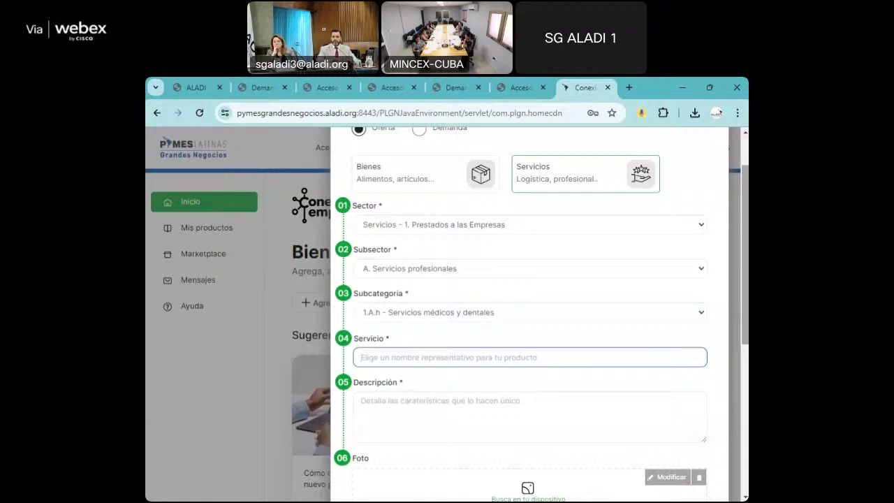
type("Servicios")
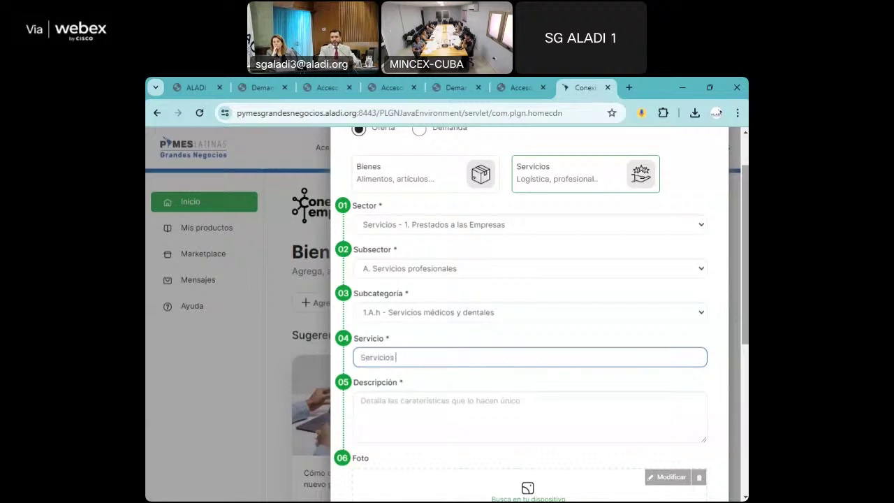
type("psicologicos")
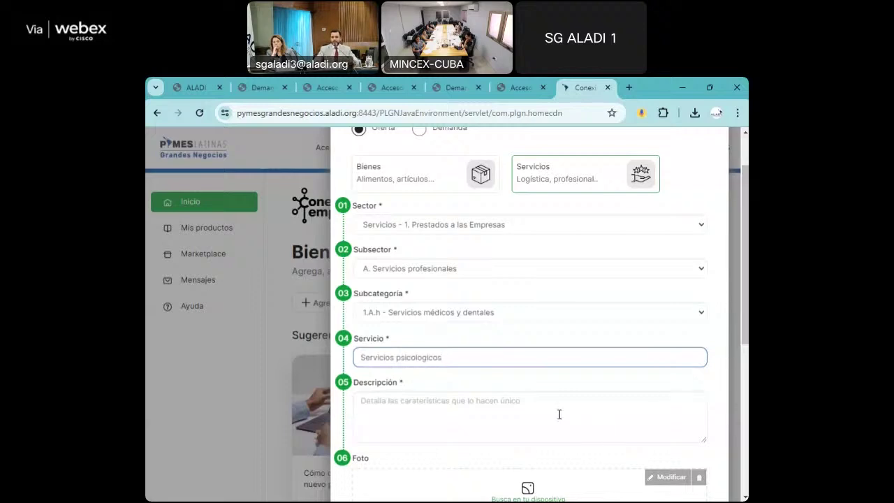
left_click(480, 428)
type("T")
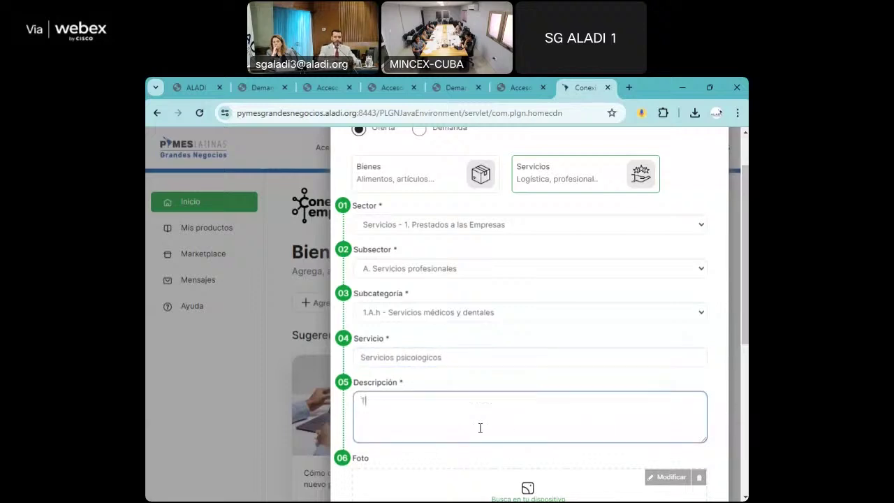
type("erapira fa")
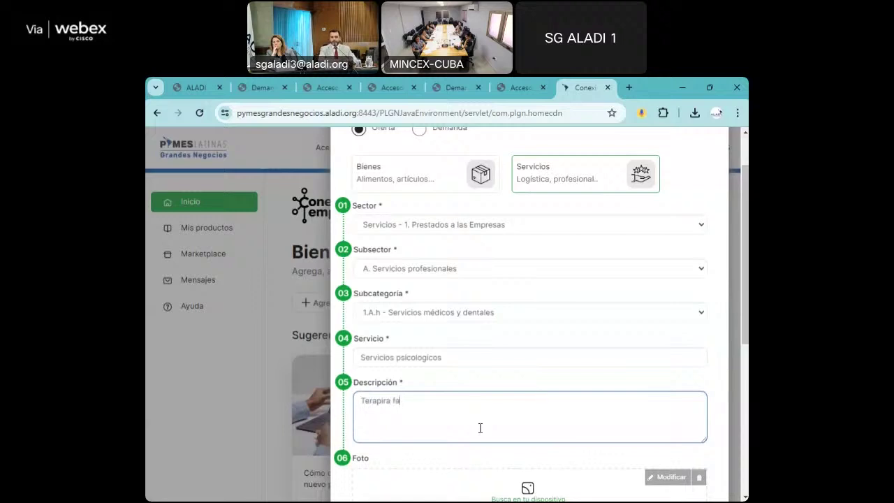
type("miliar,")
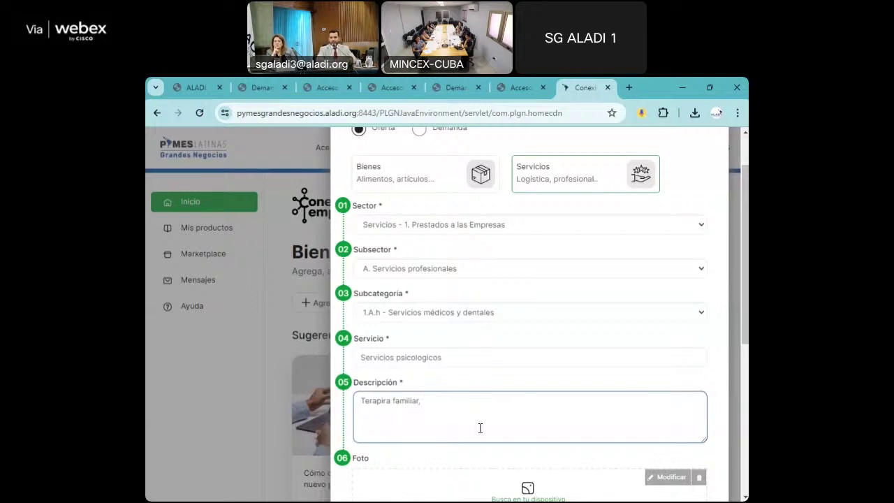
key("BackSpace")
key("BackSpace")
type(".")
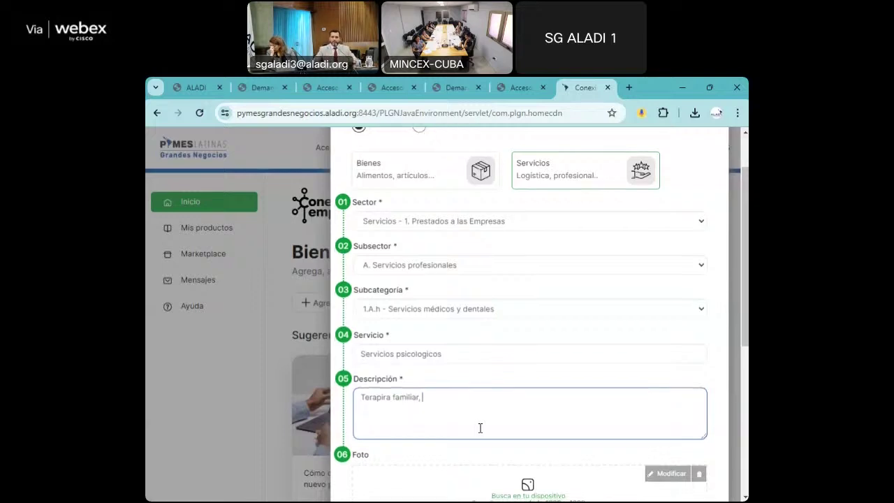
- Review the service form's photo, attachment and sector options, and close the form without saving
scroll(480, 427, "down", 1)
scroll(479, 428, "down", 2)
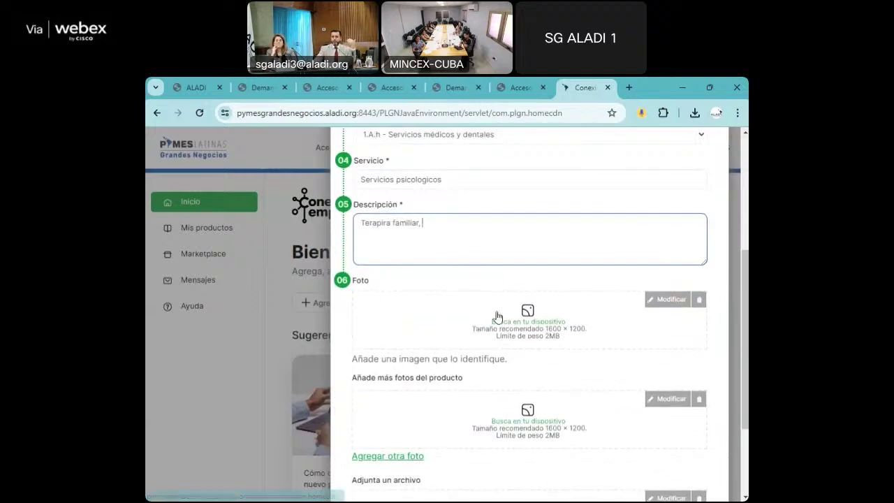
scroll(490, 415, "down", 1)
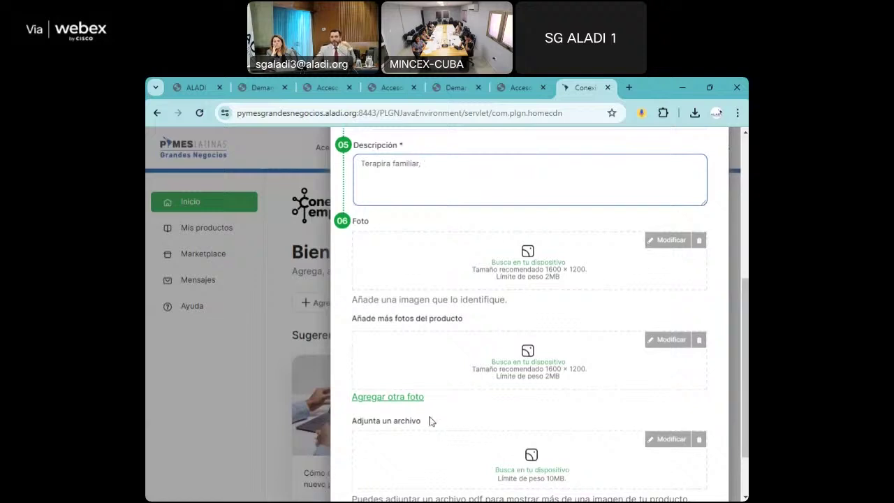
scroll(431, 421, "down", 1)
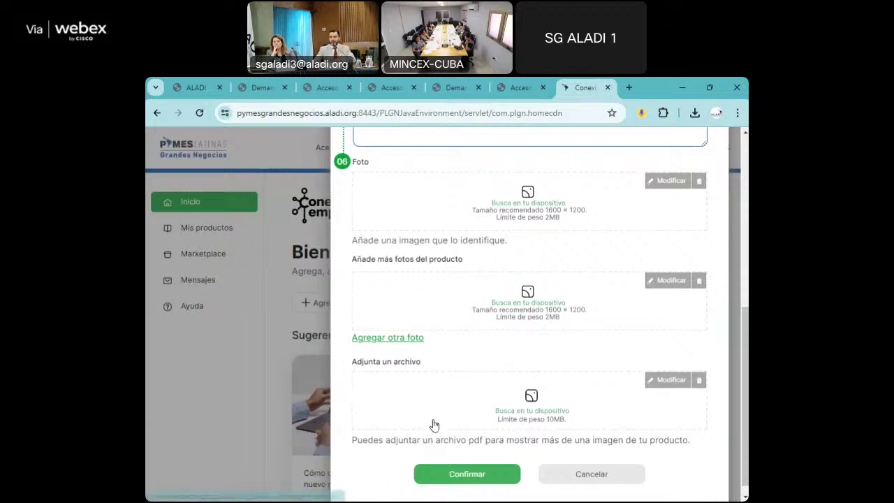
scroll(407, 405, "up", 4)
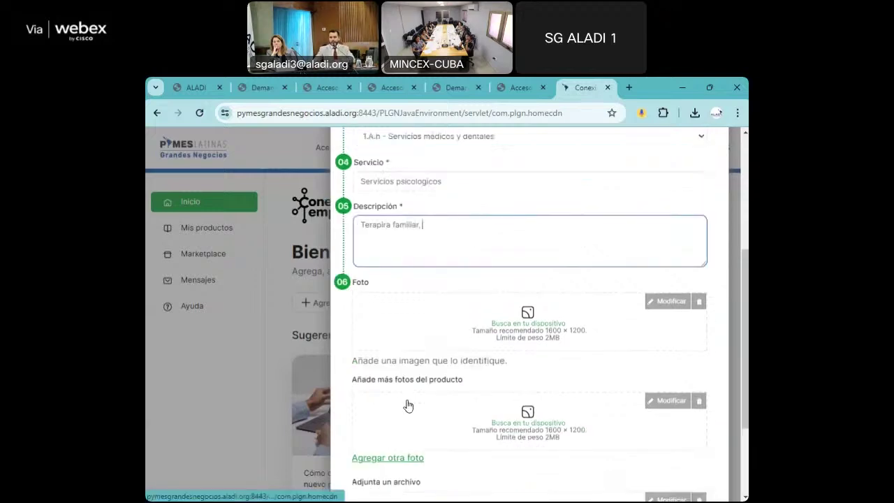
scroll(498, 385, "up", 1)
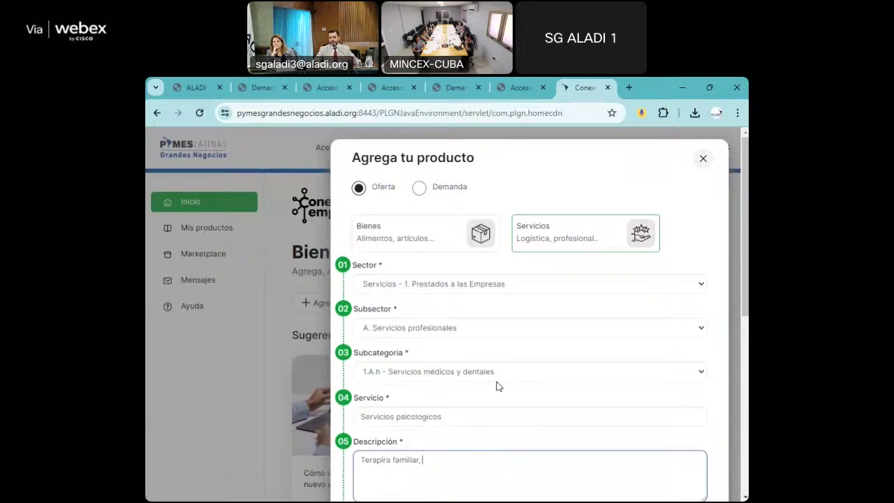
scroll(498, 386, "down", 2)
scroll(429, 281, "up", 1)
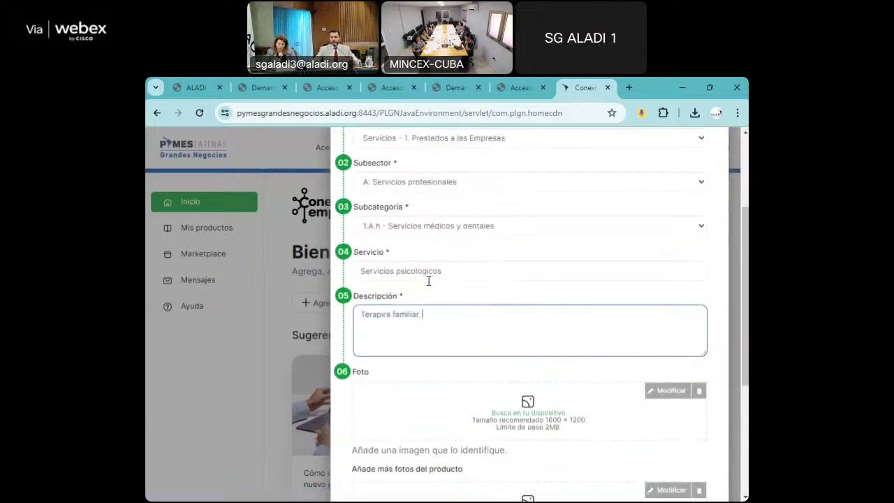
scroll(428, 281, "up", 1)
left_click(424, 228)
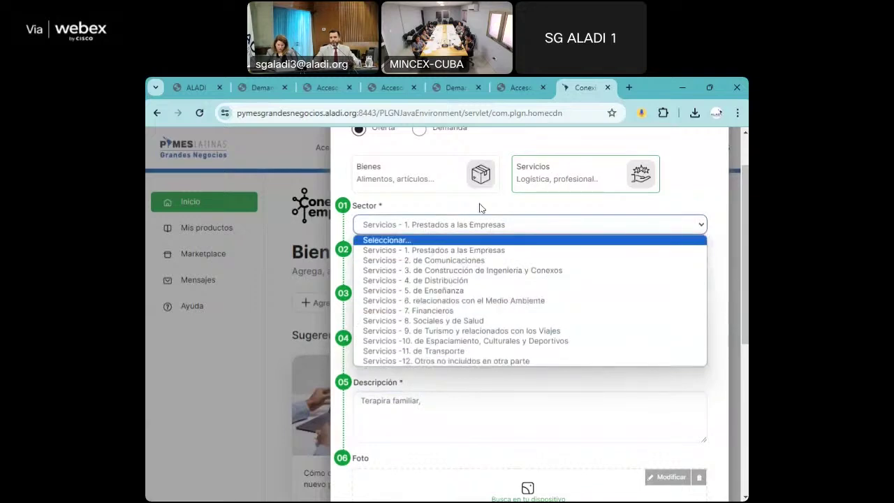
left_click(496, 224)
scroll(558, 206, "up", 1)
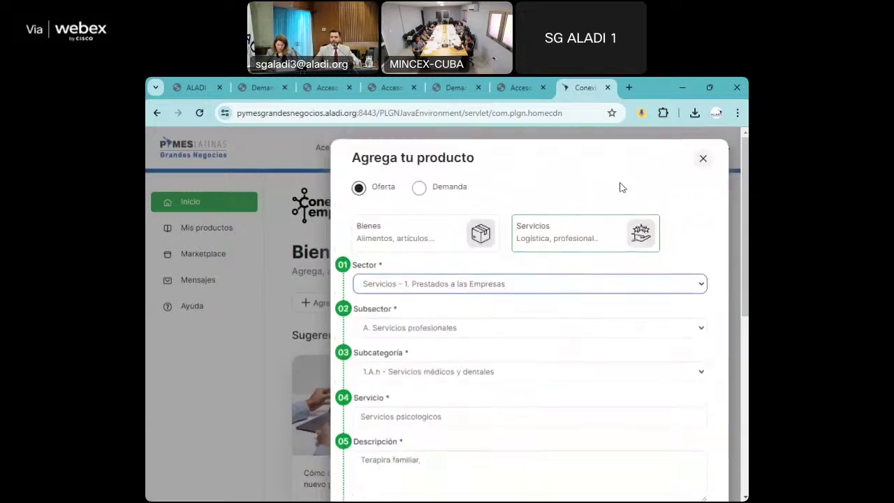
left_click(703, 160)
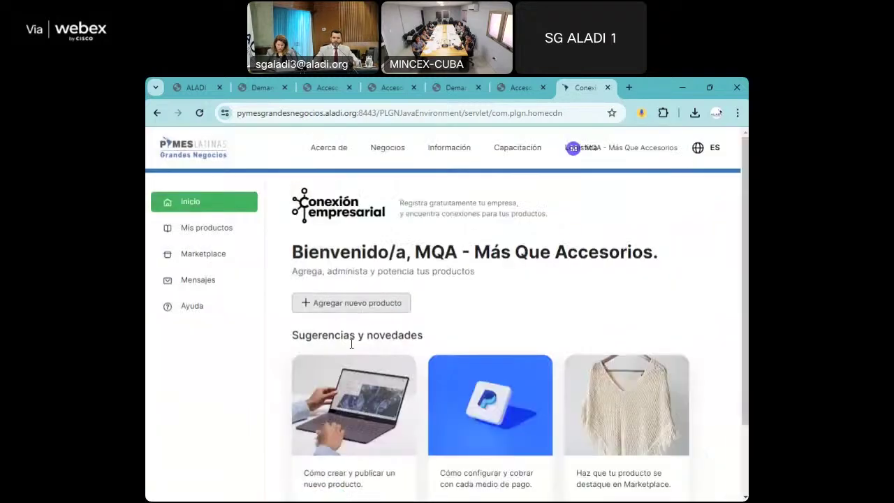
- View the company's own product list and examine the two functions offered on the Marketplace page
scroll(335, 356, "down", 1)
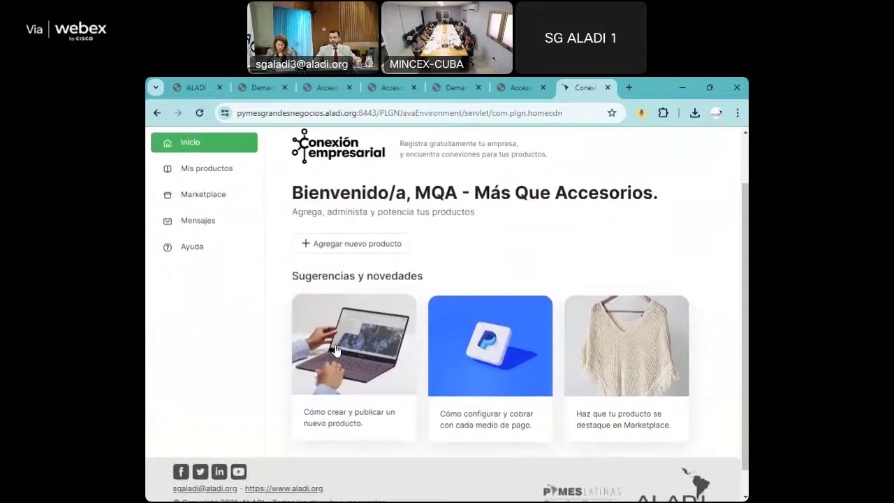
left_click(196, 175)
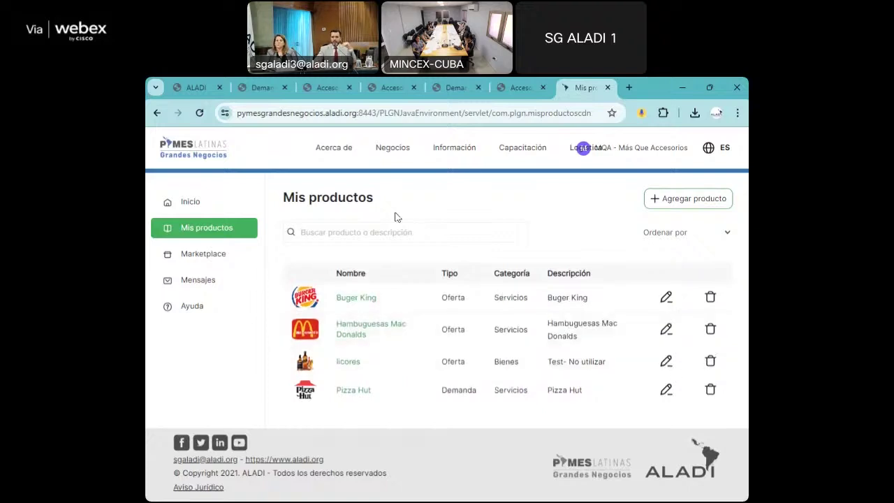
left_click(202, 256)
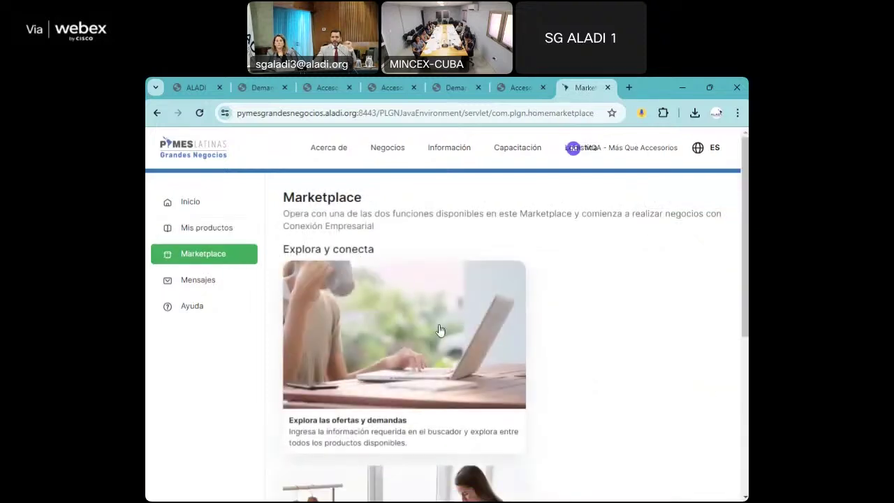
scroll(431, 366, "down", 3)
scroll(418, 377, "up", 3)
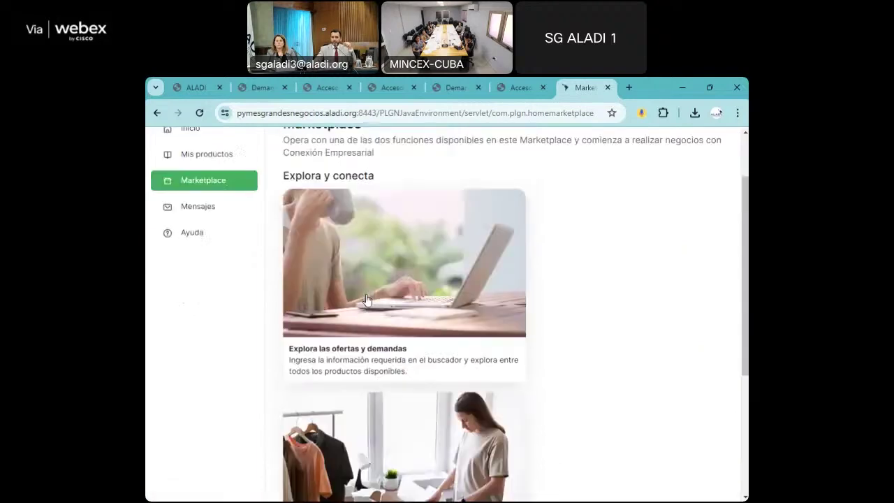
scroll(366, 315, "down", 2)
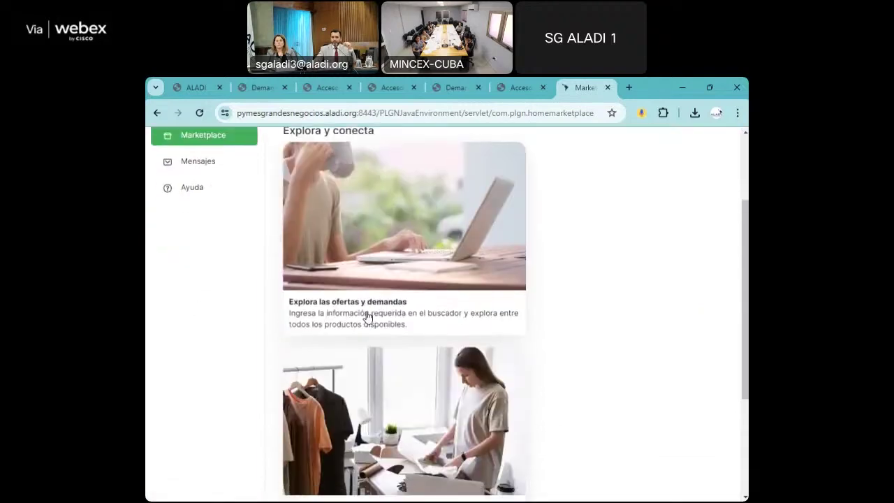
scroll(368, 316, "down", 1)
scroll(339, 296, "down", 1)
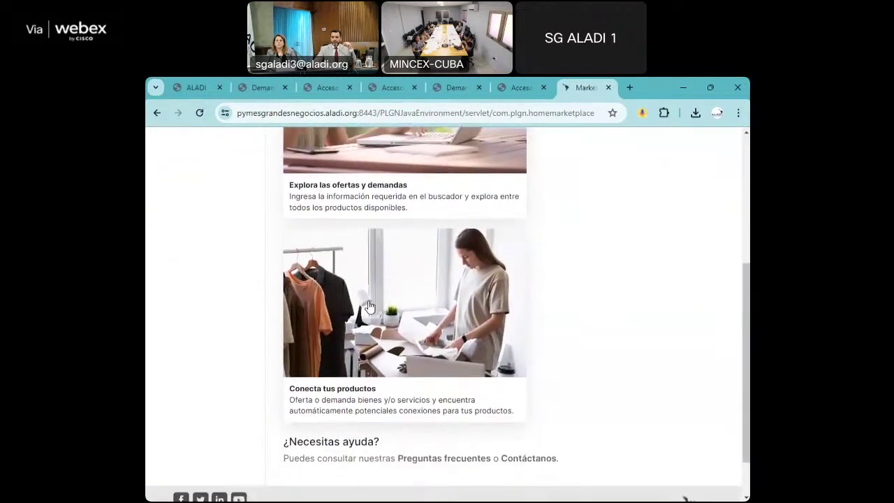
scroll(340, 262, "up", 3)
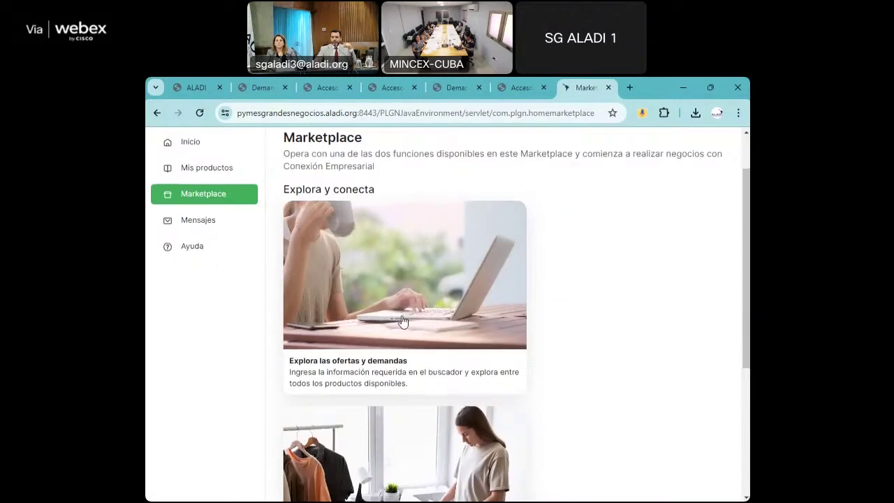
scroll(358, 338, "down", 3)
scroll(384, 313, "up", 3)
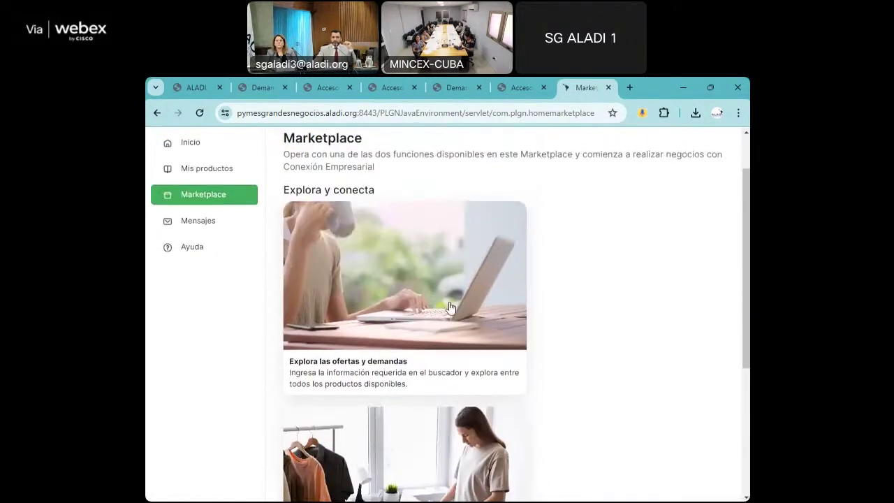
- Open the Marketplace's offers and demands explorer and set its filters to type Demanda, category Servicios and country Argentina
left_click(411, 324)
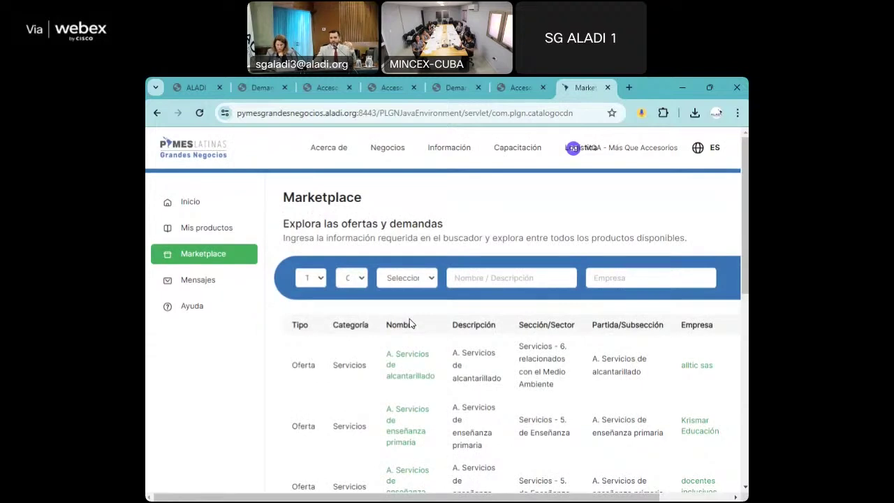
left_click(312, 285)
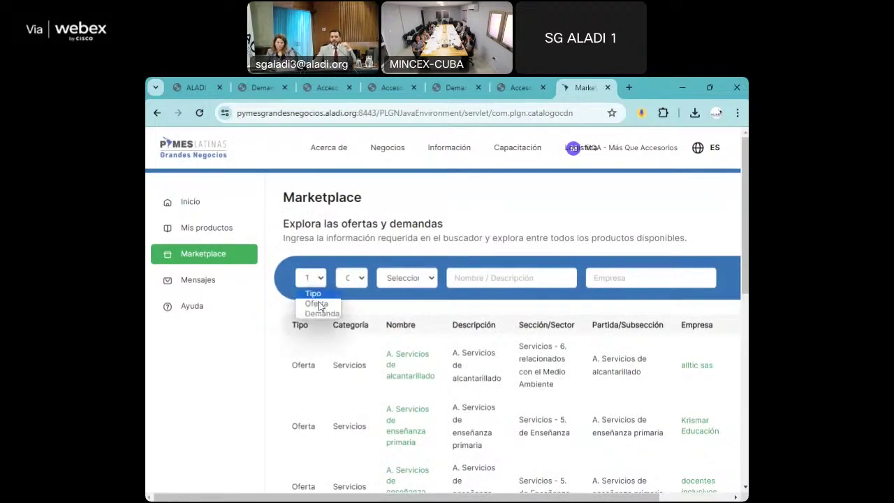
left_click(318, 315)
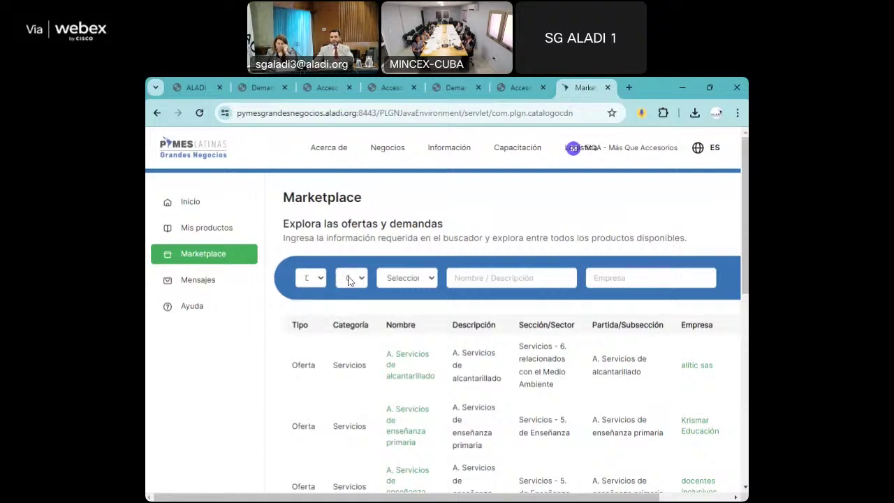
left_click(352, 274)
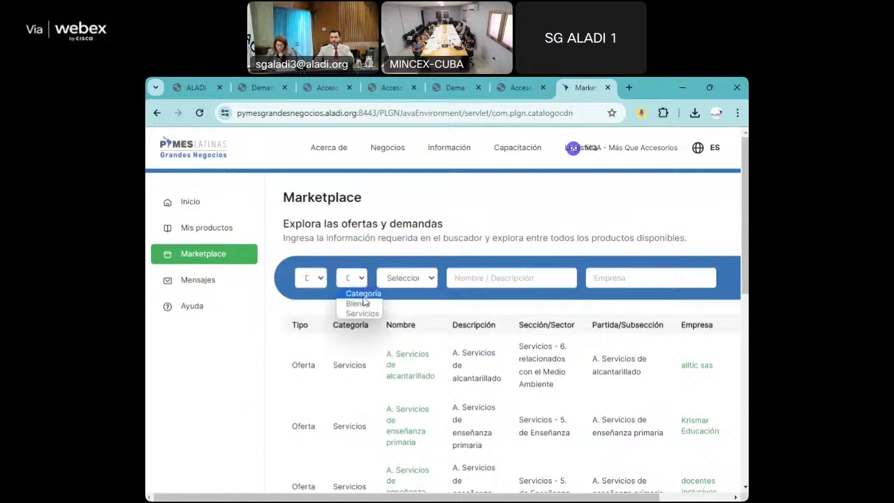
left_click(361, 313)
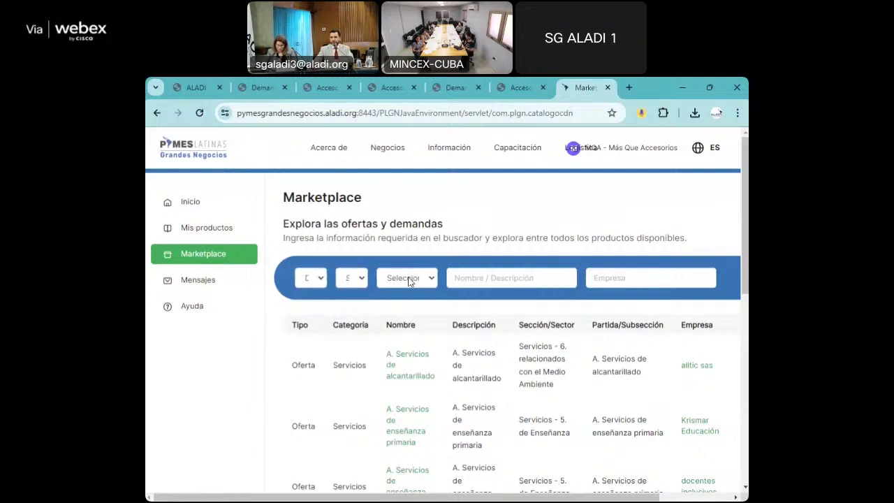
left_click(412, 279)
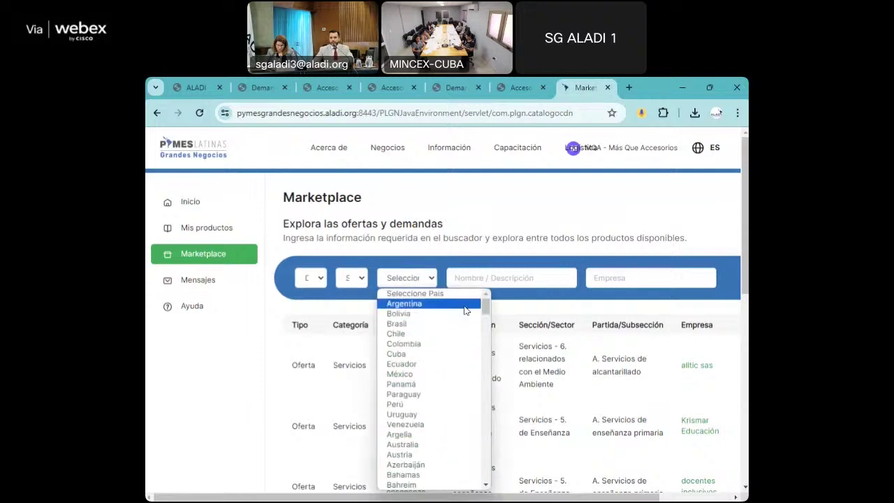
left_click(465, 305)
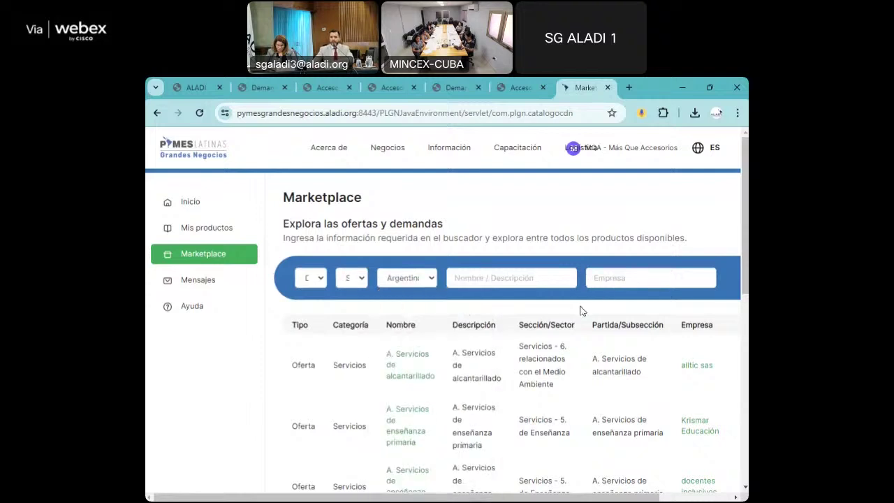
- Run the filtered search and look through the listed service demands from Argentina
left_click_drag(639, 497, 703, 497)
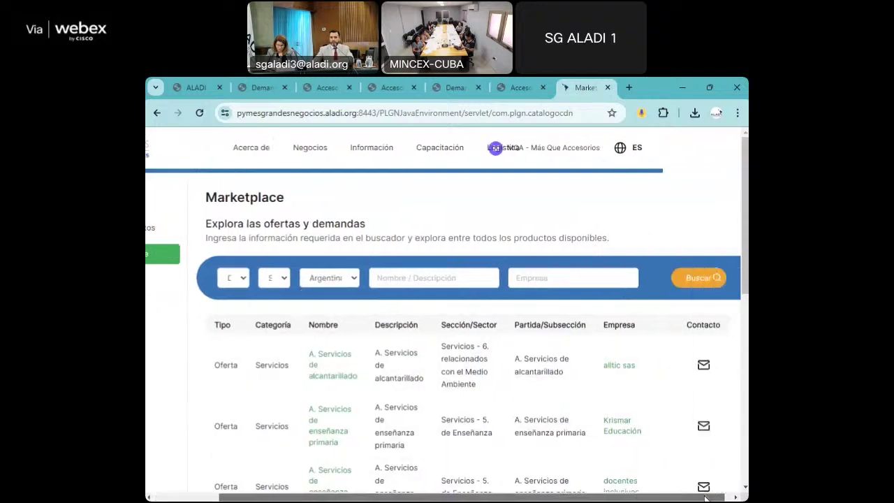
left_click(691, 279)
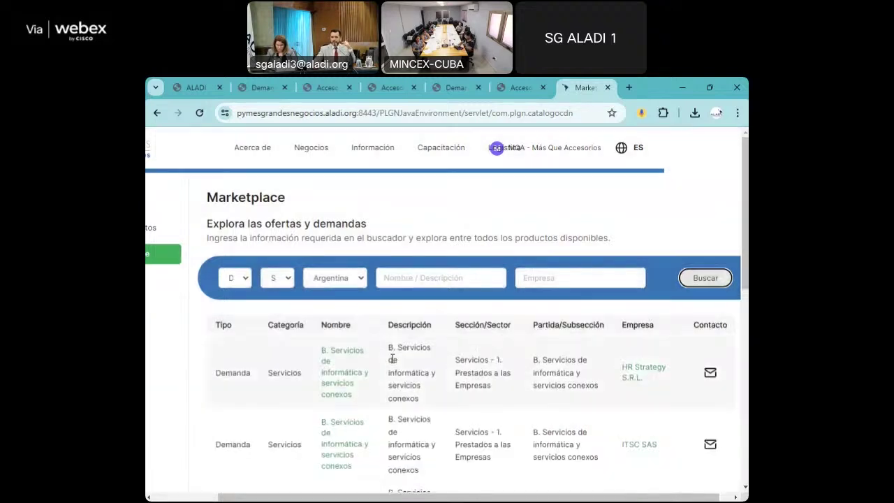
scroll(392, 358, "down", 1)
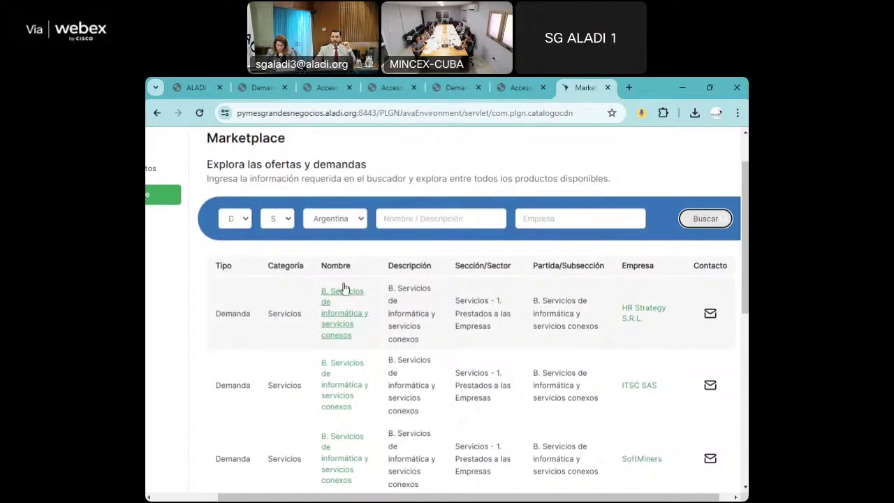
scroll(350, 314, "down", 2)
scroll(353, 357, "down", 4)
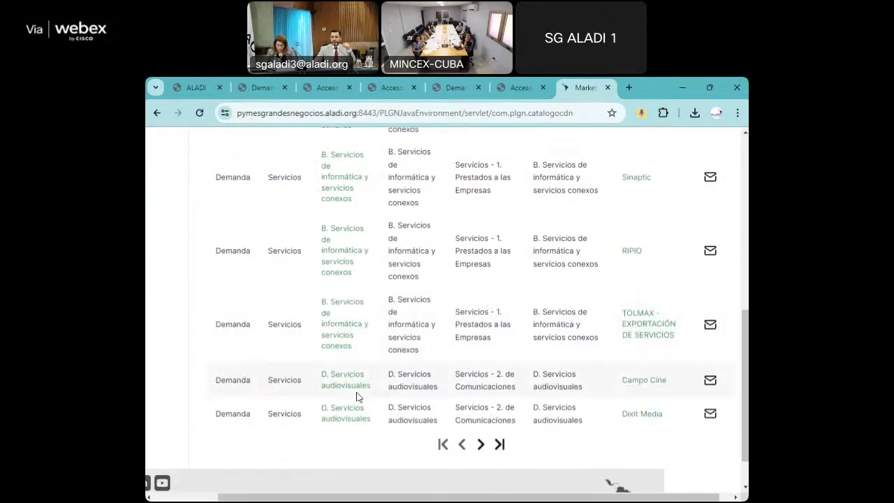
scroll(355, 395, "down", 1)
scroll(393, 414, "up", 2)
scroll(378, 402, "up", 5)
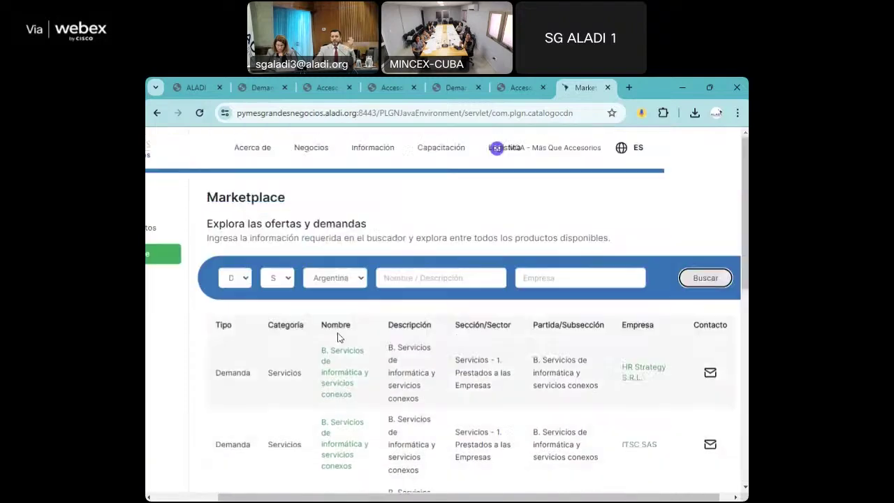
- Change the country filter to Brasil, run the search and look through the listed service demands
left_click(324, 278)
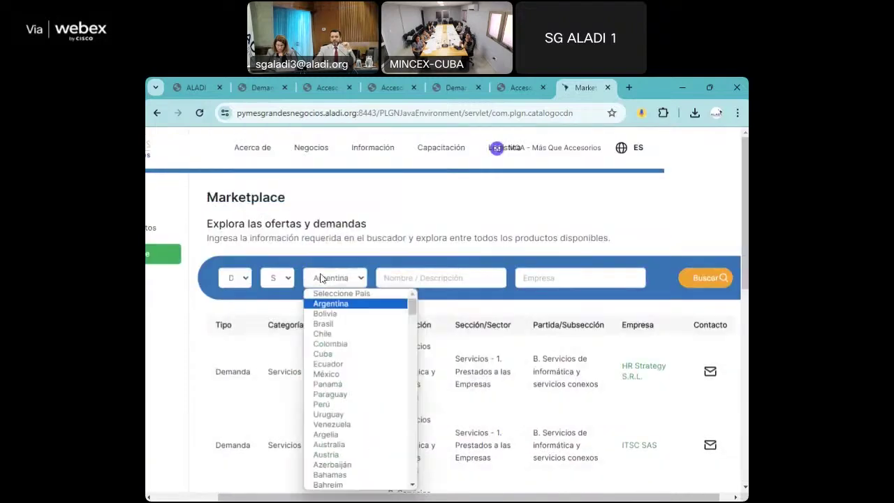
left_click(339, 325)
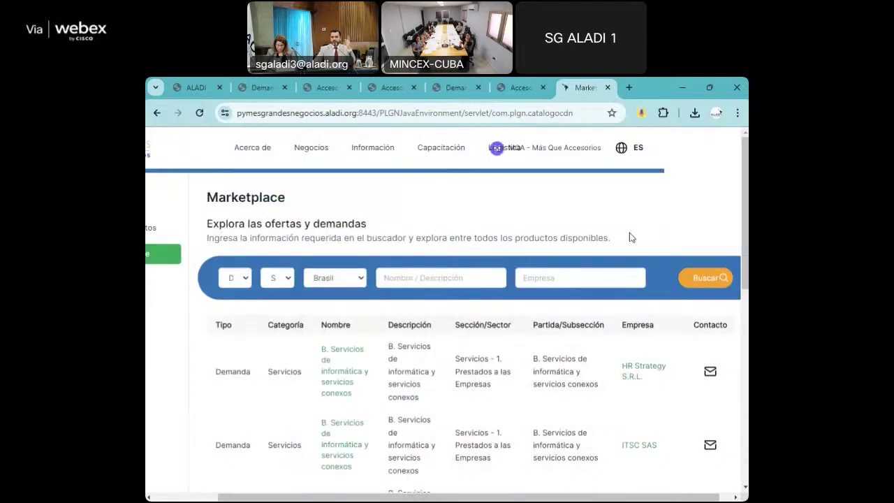
left_click(688, 279)
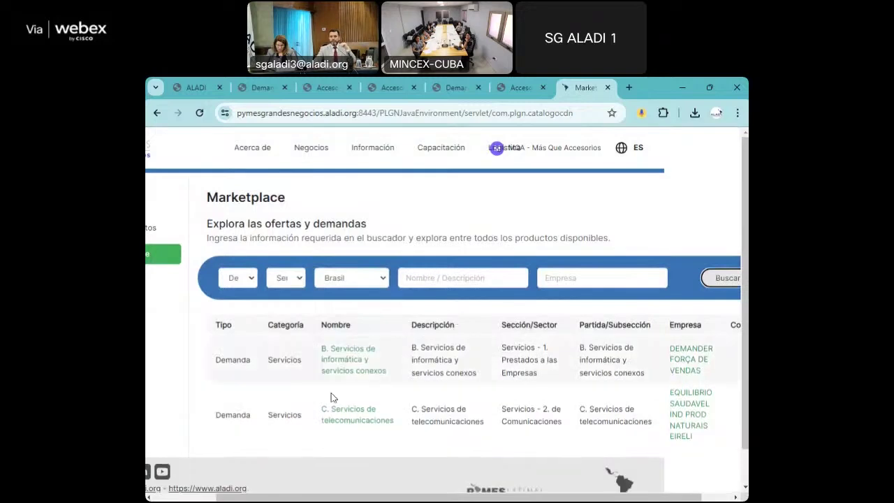
scroll(329, 391, "down", 1)
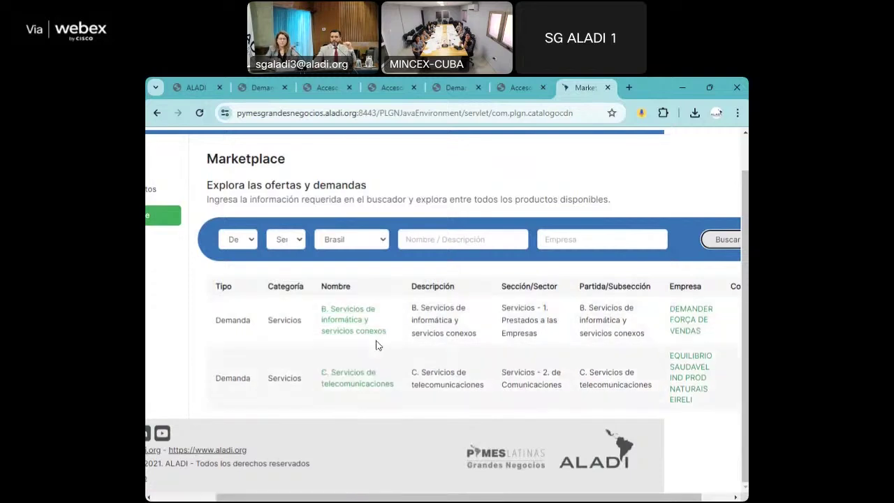
scroll(393, 395, "up", 1)
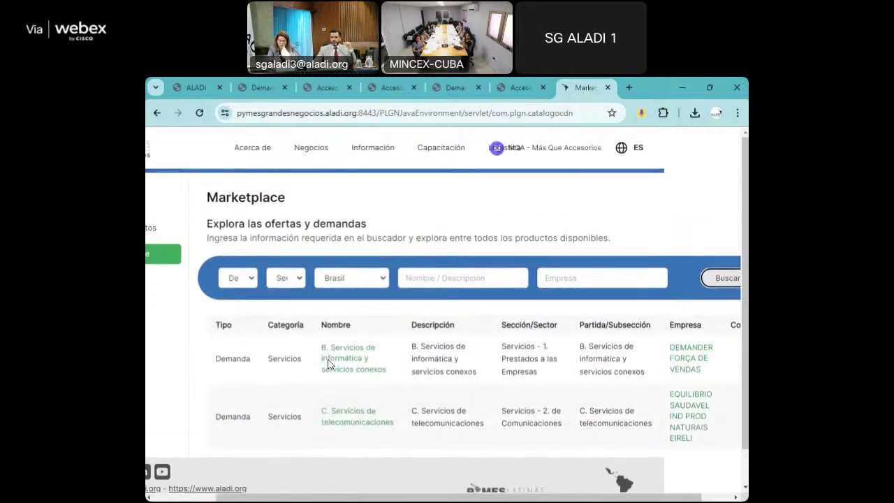
- Search the Marketplace for type Oferta in category Servicios with Chile as the country
left_click(243, 280)
left_click(285, 278)
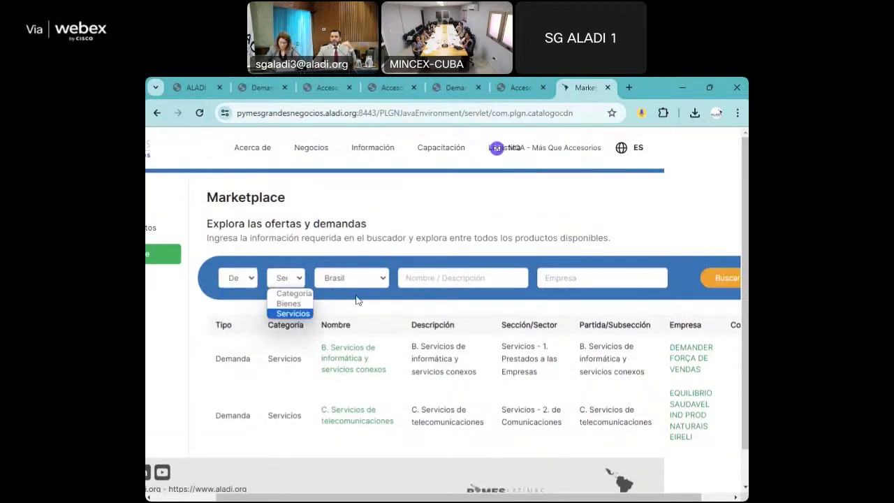
left_click(288, 312)
left_click(232, 277)
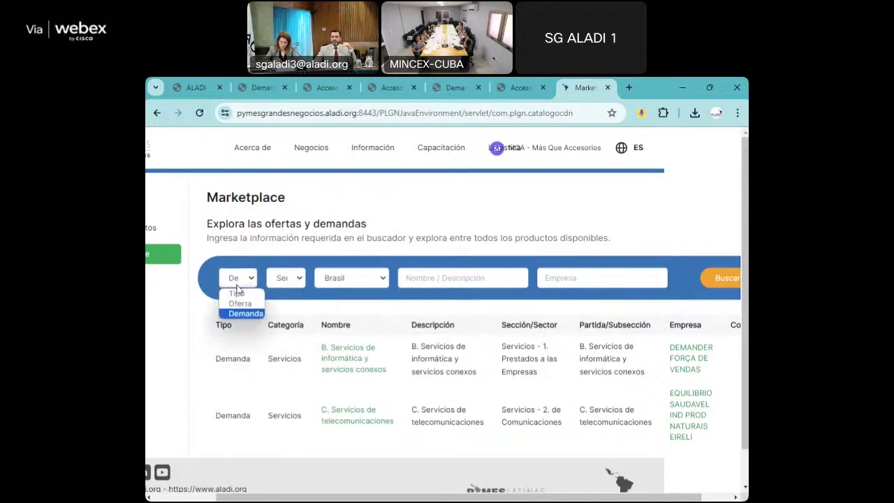
left_click(241, 303)
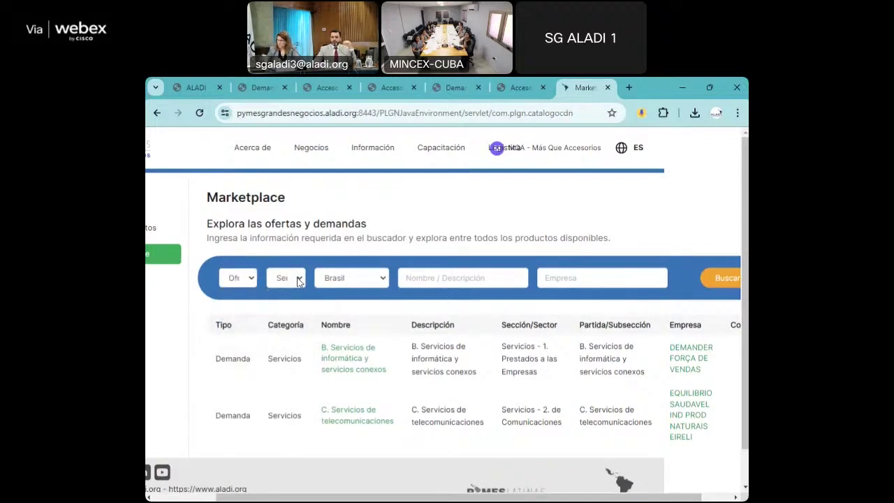
left_click(340, 278)
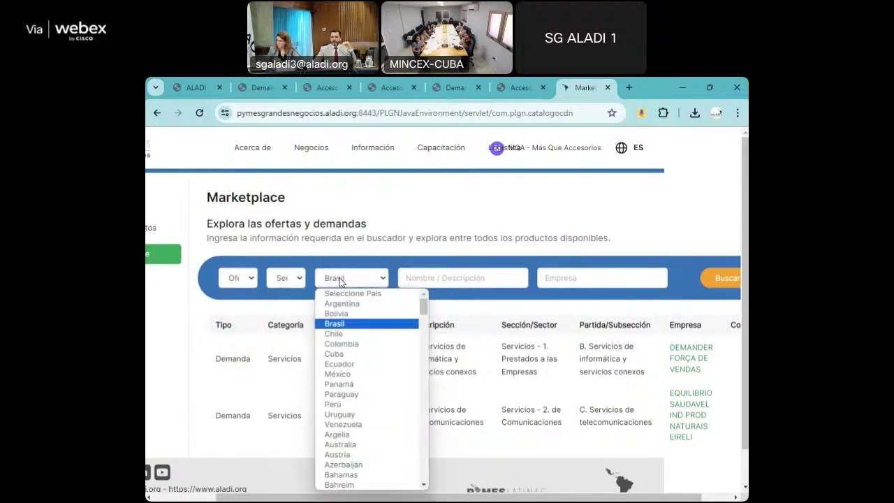
left_click(358, 336)
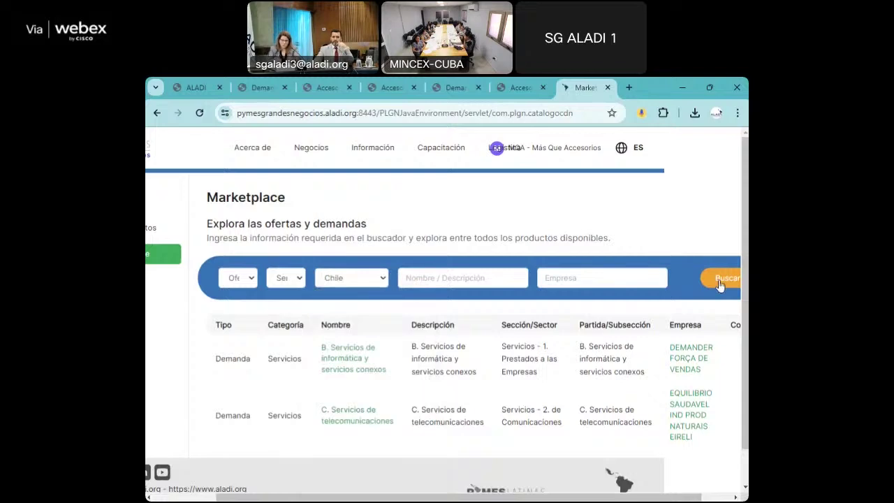
left_click(719, 285)
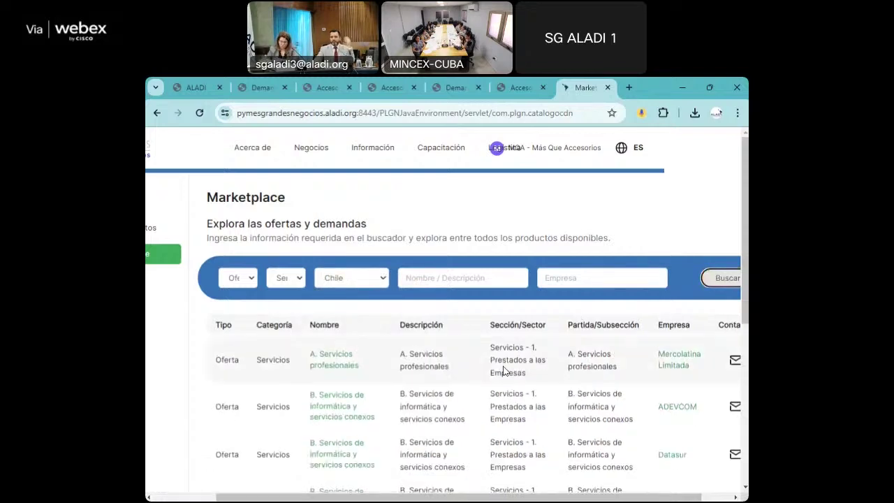
- Look through the service offers from Chile and examine the name/description and company filters and the contact column
scroll(504, 370, "down", 5)
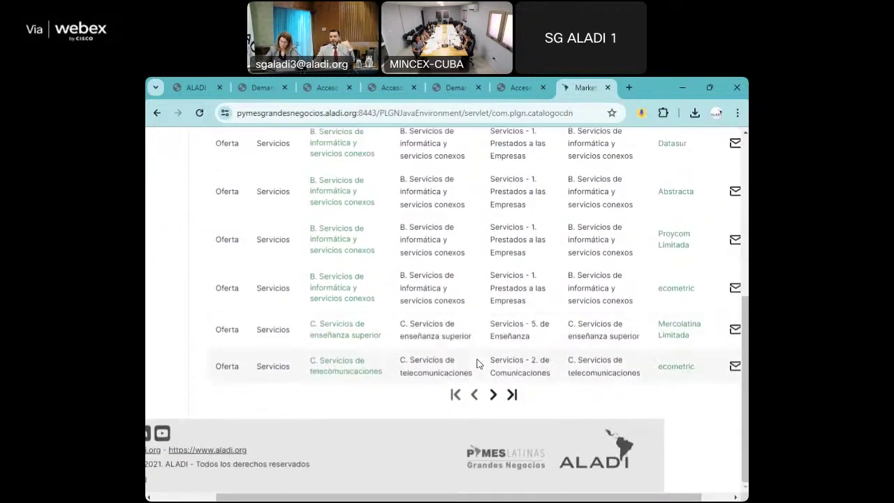
scroll(479, 363, "up", 10)
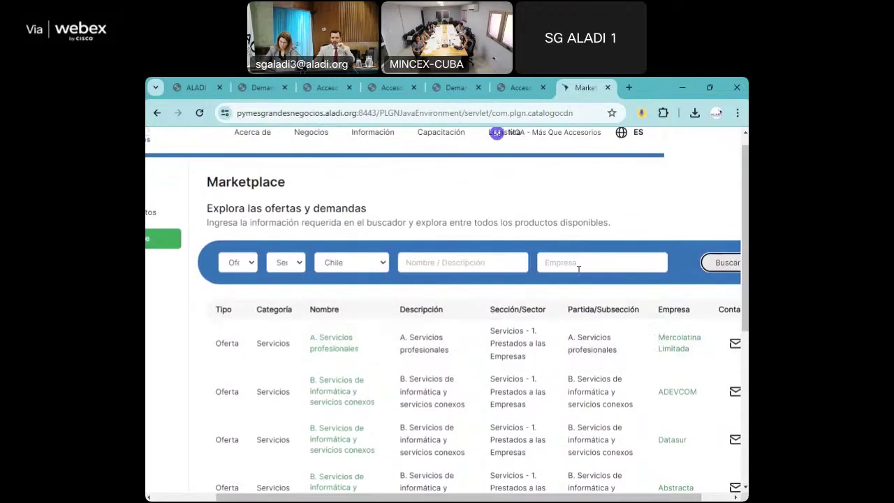
left_click(455, 264)
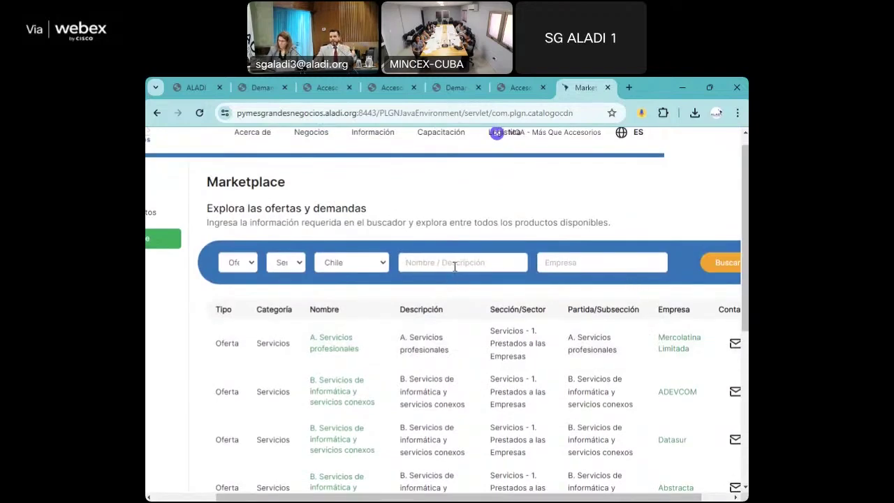
left_click(570, 269)
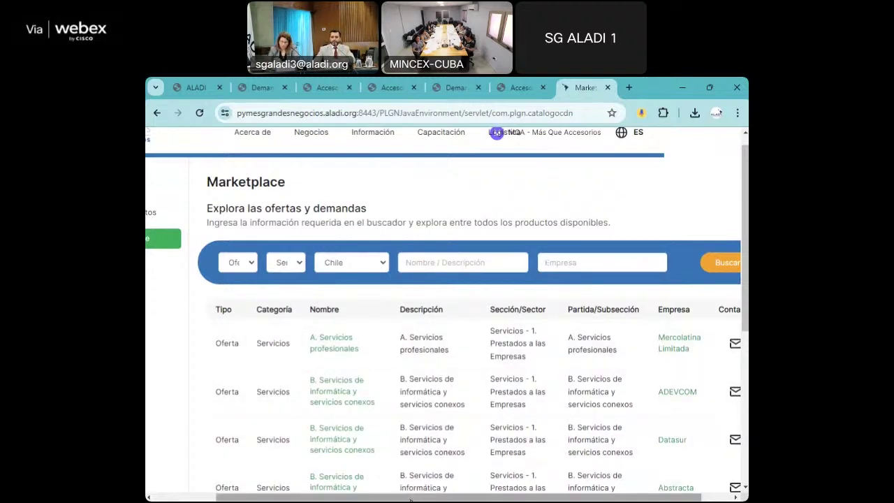
left_click_drag(410, 498, 438, 497)
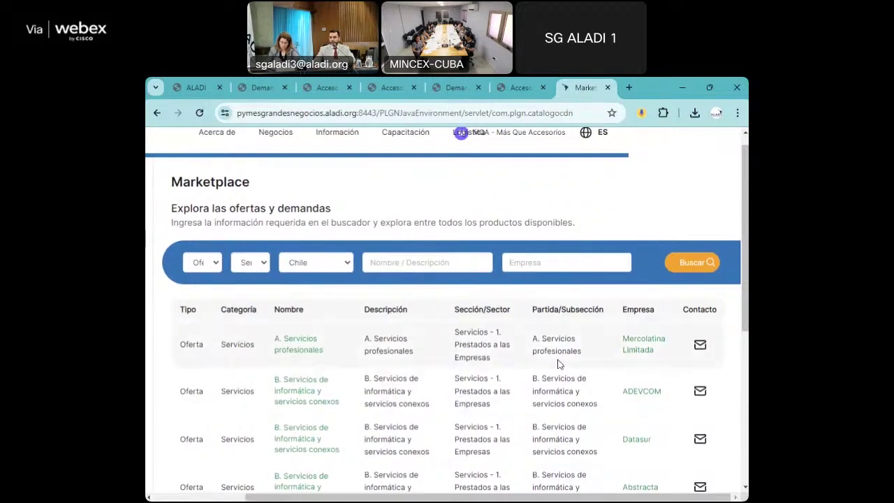
- View Mercolatina Limitada's company details, highlight its e-mail address and close the details
left_click(636, 345)
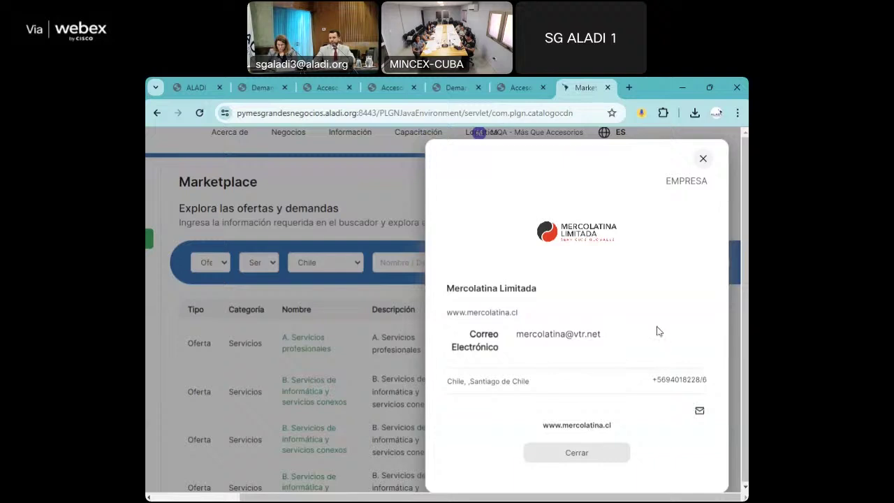
left_click_drag(600, 336, 518, 348)
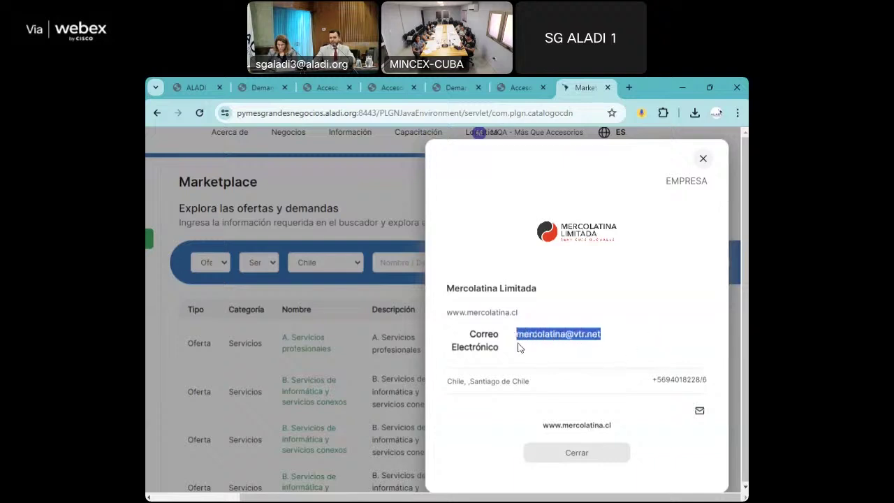
left_click(674, 427)
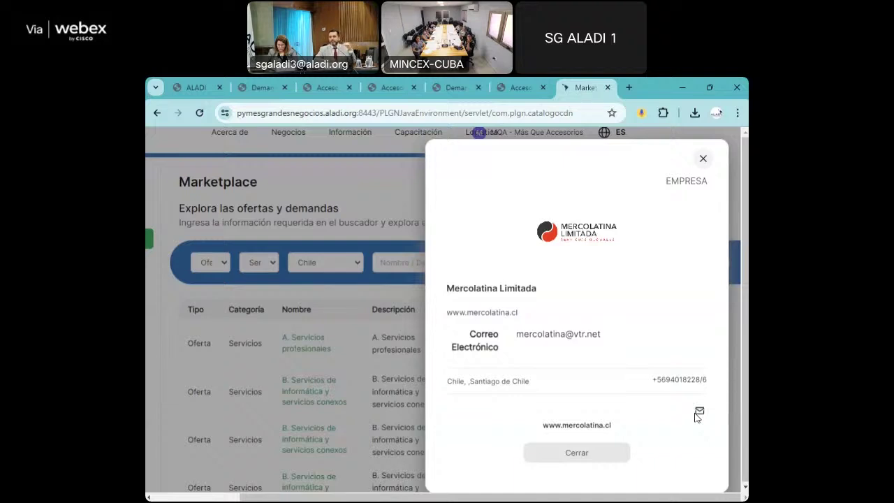
left_click(705, 162)
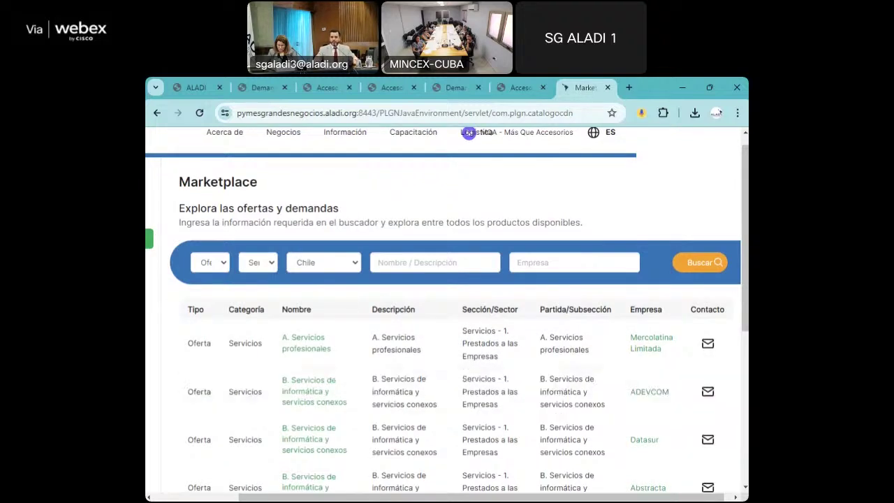
left_click_drag(478, 498, 450, 500)
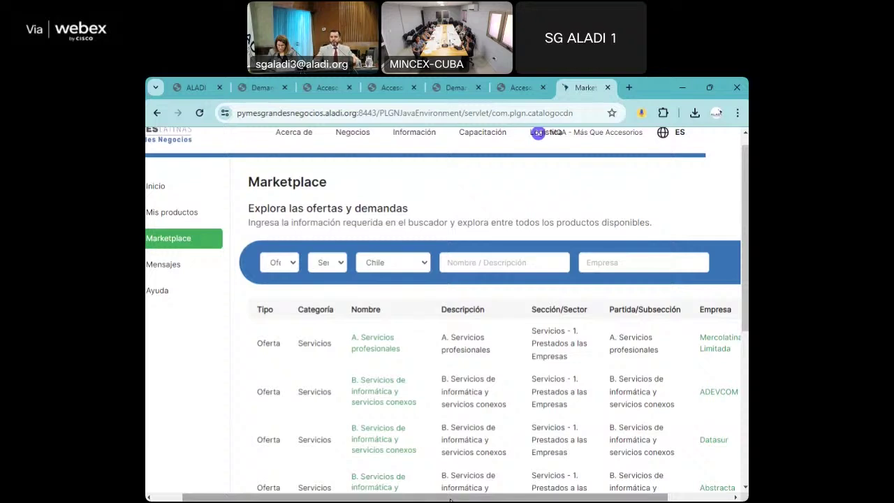
left_click_drag(451, 500, 494, 500)
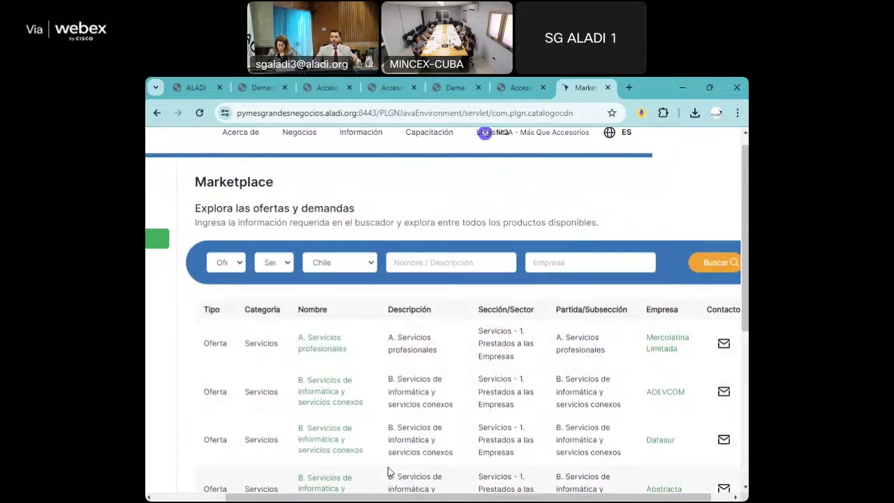
scroll(389, 472, "down", 1)
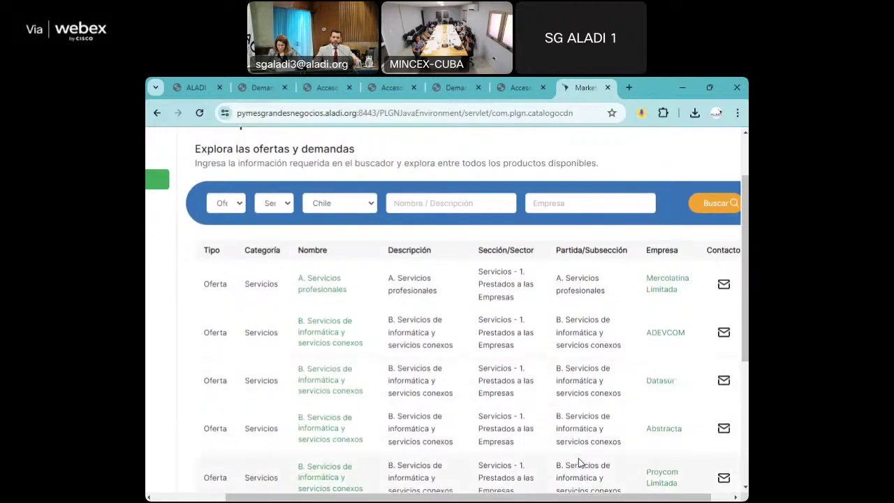
- Return to the Marketplace start page and open the Conecta tus productos section
scroll(578, 462, "up", 1)
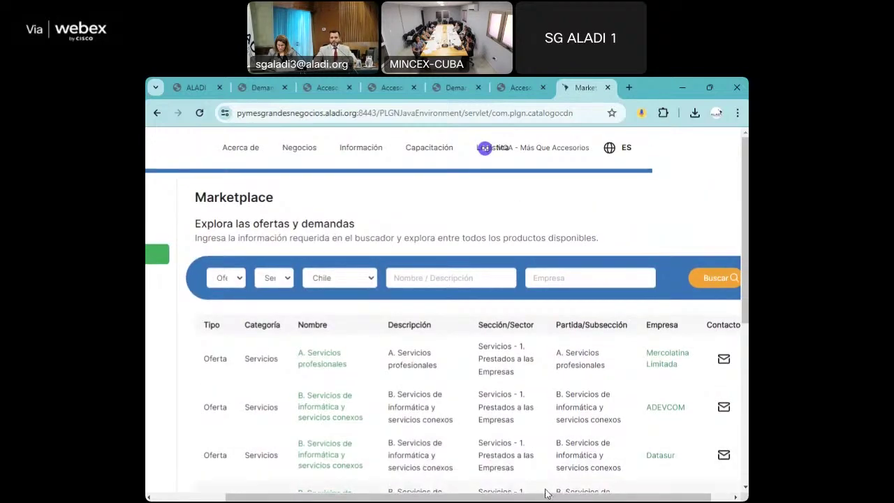
left_click_drag(546, 493, 476, 493)
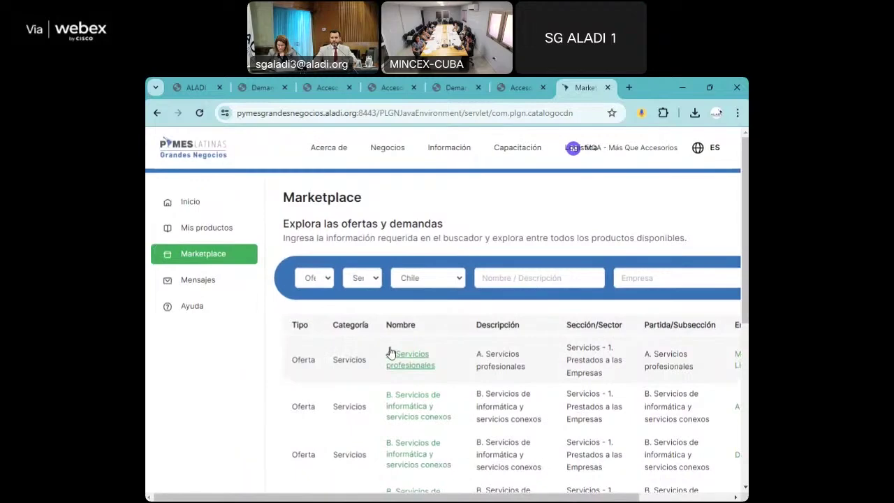
left_click(196, 257)
scroll(468, 314, "down", 3)
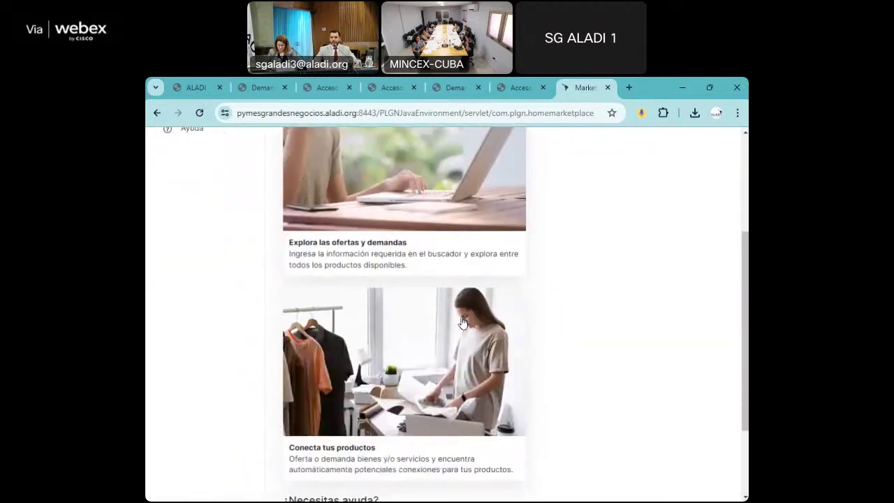
left_click(436, 393)
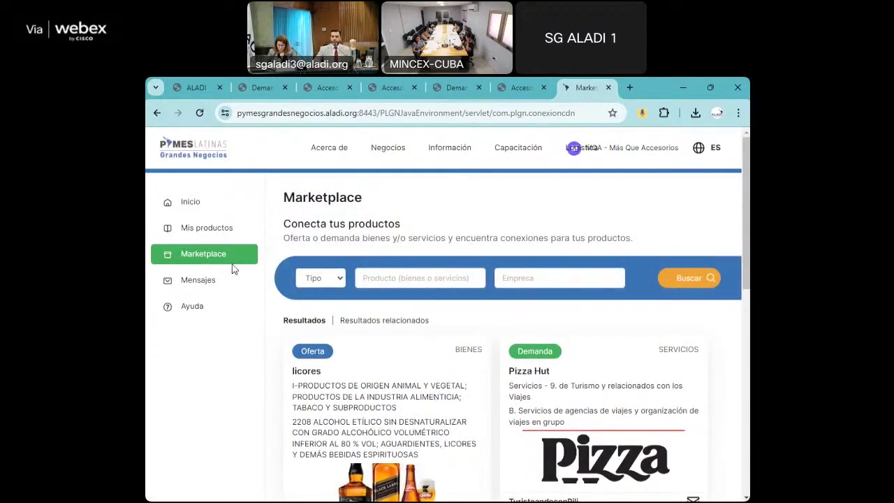
- Examine the licores offer and Pizza Hut demand cards with the matching companies listed under each
scroll(643, 332, "down", 3)
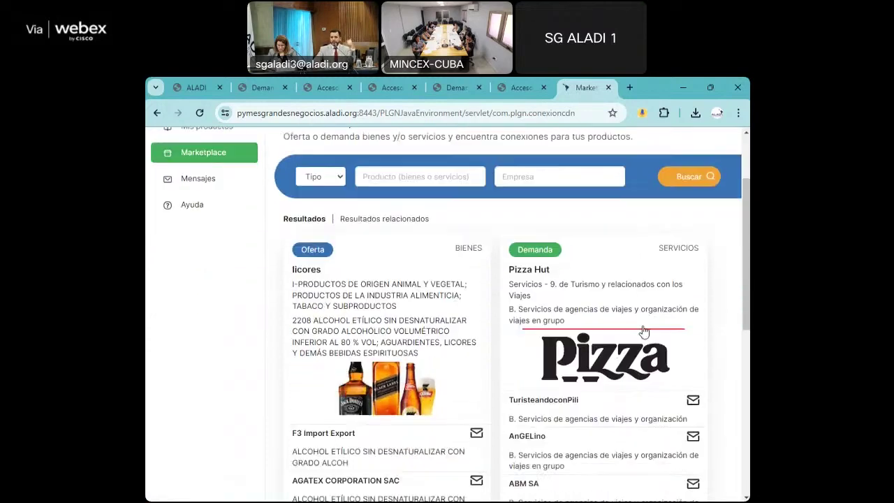
scroll(637, 338, "down", 2)
scroll(637, 338, "up", 4)
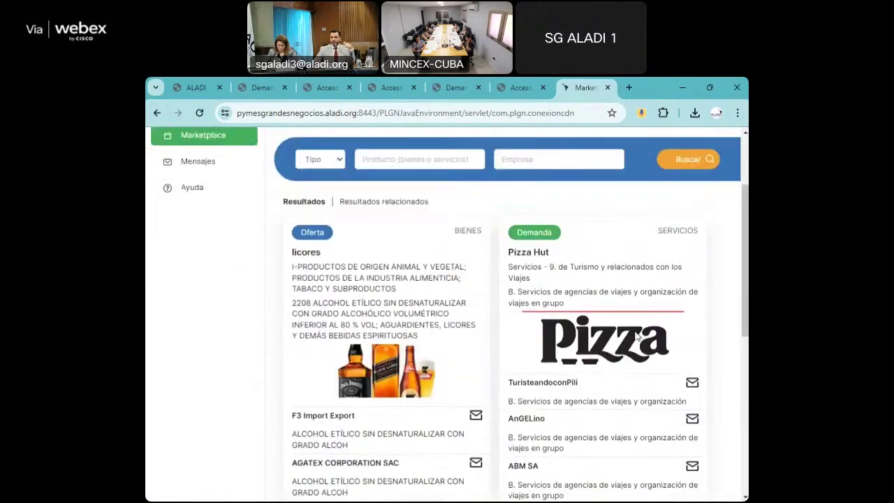
scroll(637, 343, "down", 1)
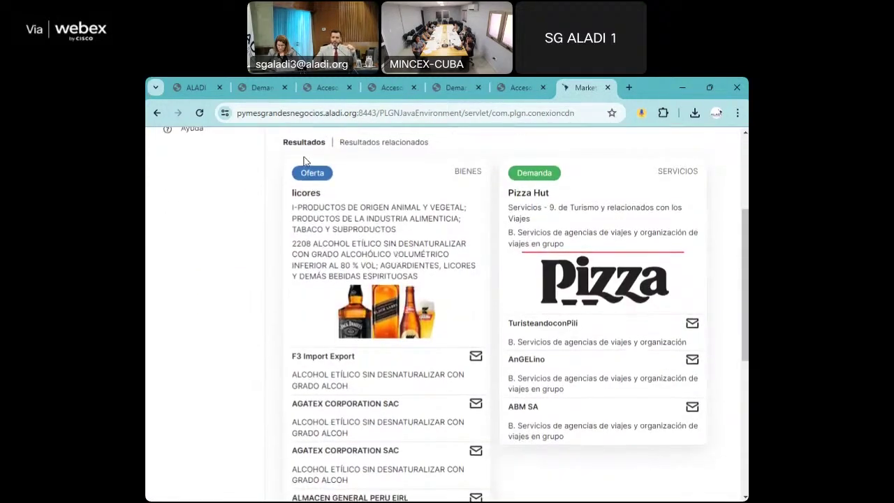
scroll(465, 347, "down", 2)
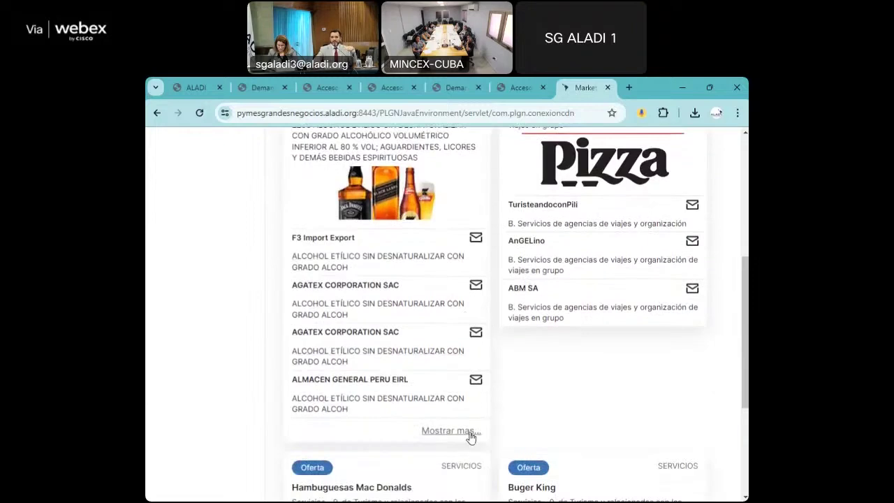
scroll(522, 319, "up", 3)
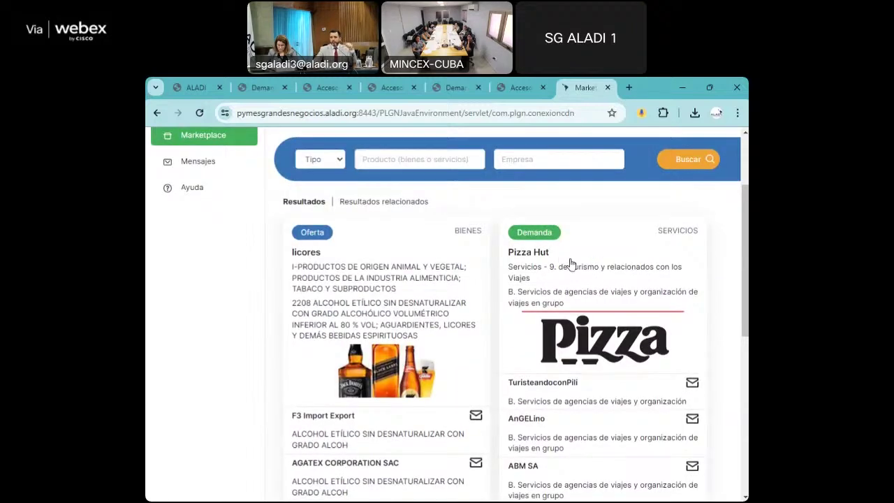
scroll(594, 330, "down", 2)
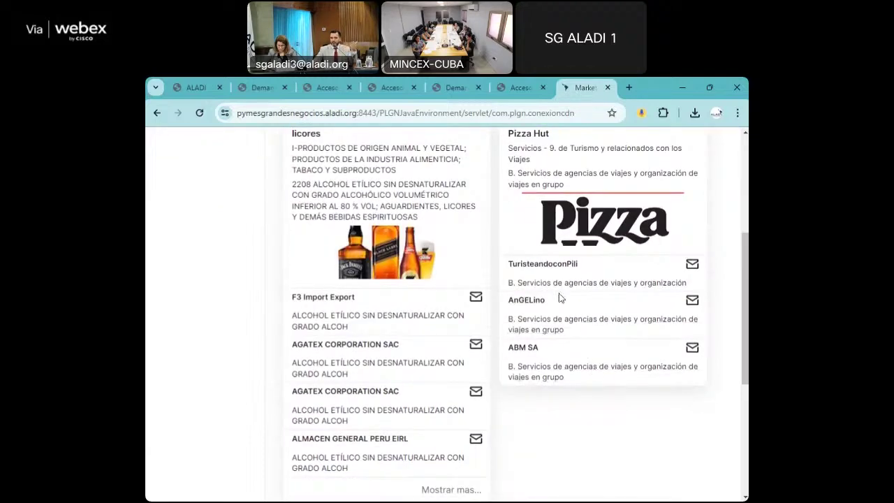
scroll(559, 298, "up", 4)
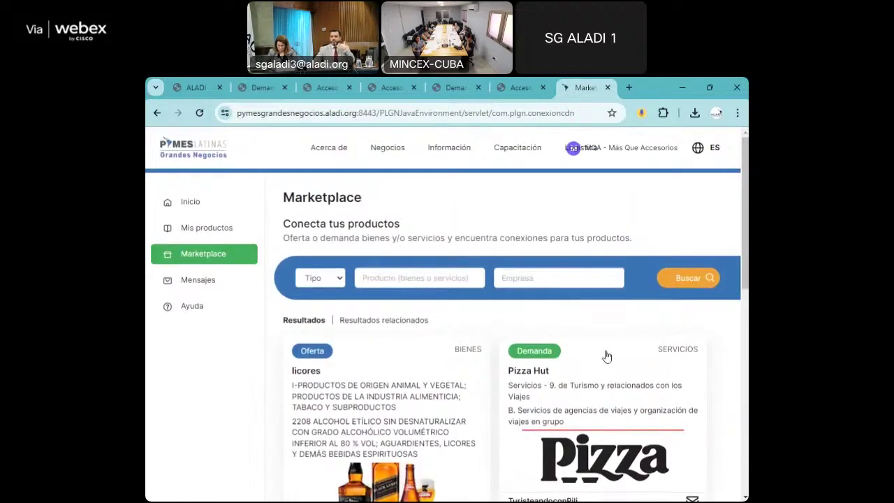
- Look through all the product cards, including the Hambuguesas Mac Donalds and Buger King offers, and return to the search filters
scroll(607, 356, "down", 1)
scroll(606, 357, "down", 3)
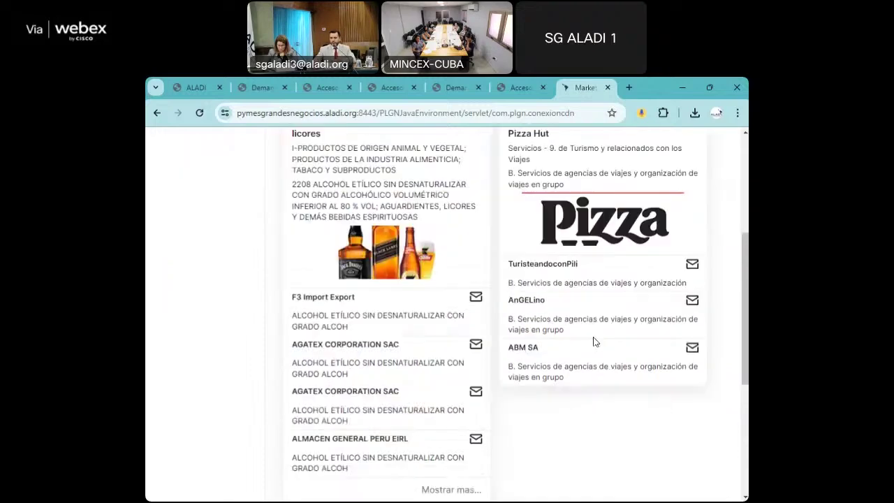
scroll(594, 341, "down", 5)
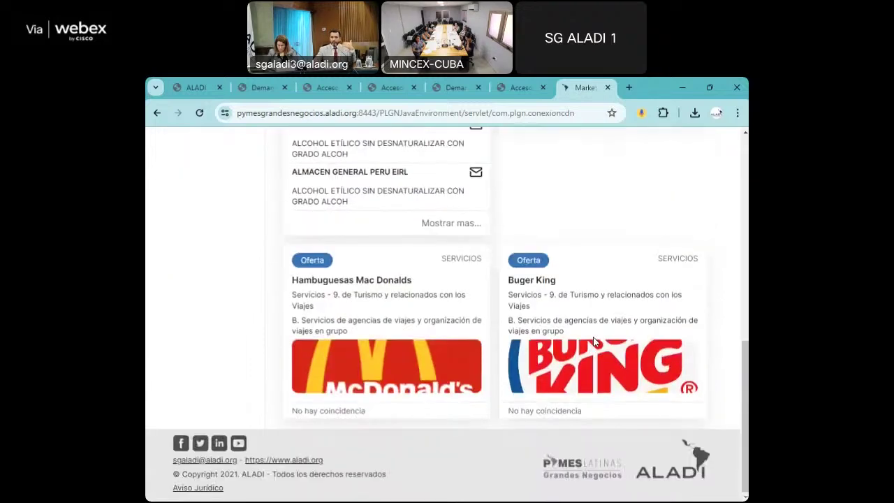
scroll(593, 341, "up", 8)
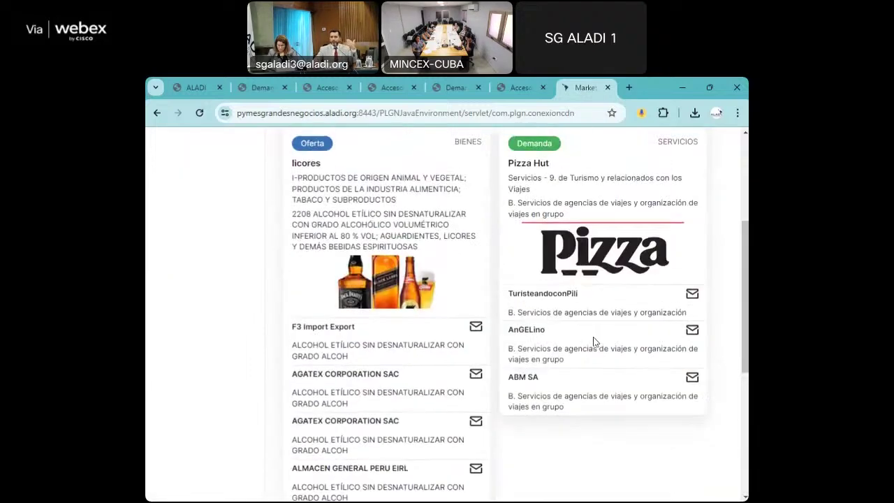
scroll(591, 342, "up", 1)
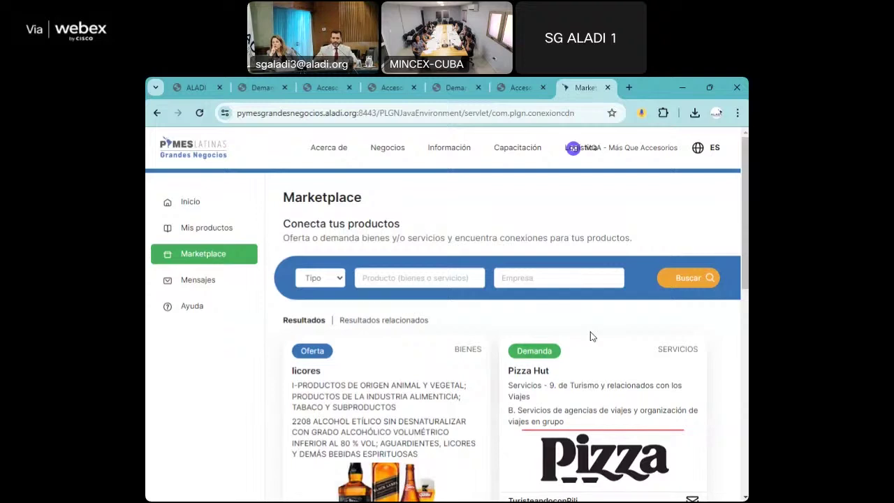
- Review the Pizza Hut demand's matching companies and the contact option beside each one
scroll(590, 337, "down", 1)
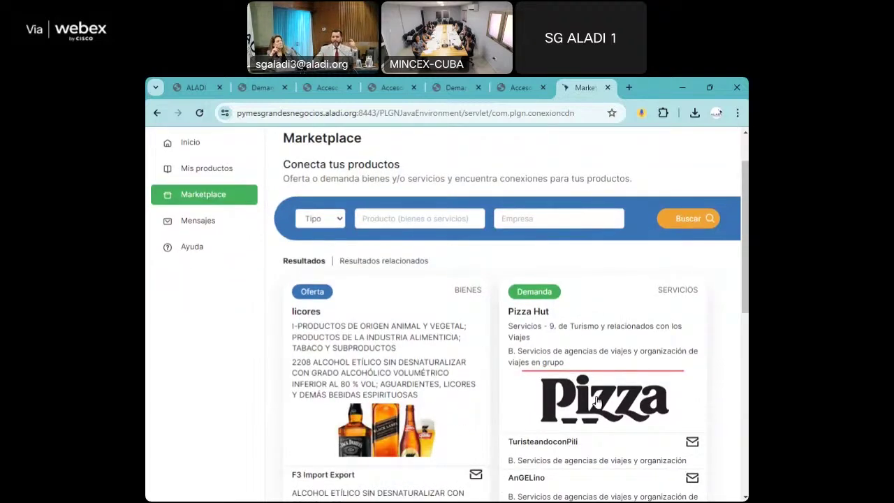
scroll(649, 384, "down", 4)
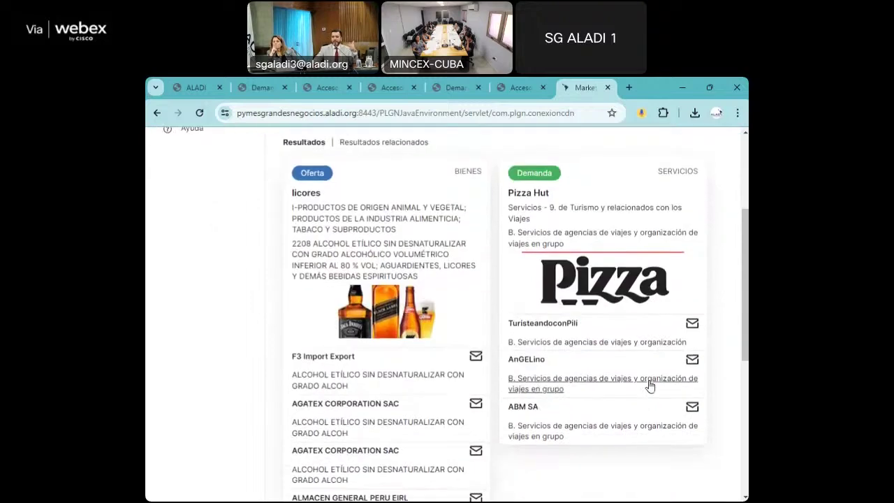
scroll(649, 385, "up", 4)
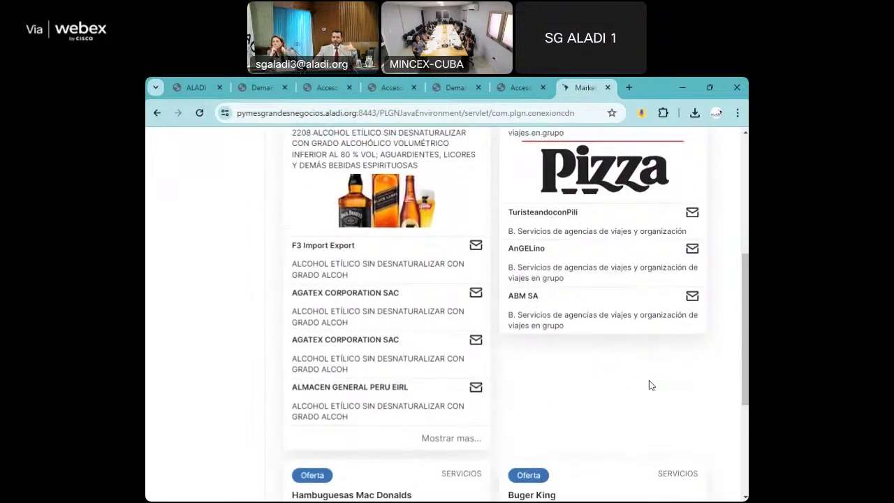
scroll(646, 389, "up", 1)
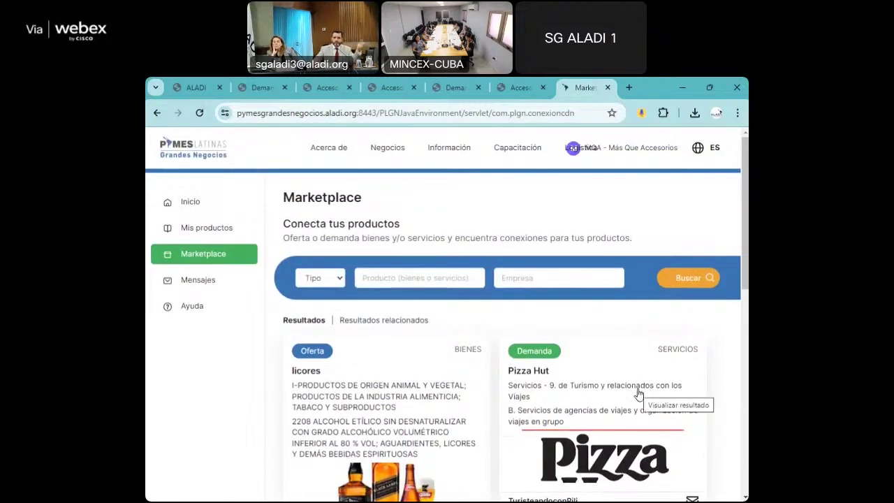
scroll(629, 399, "down", 1)
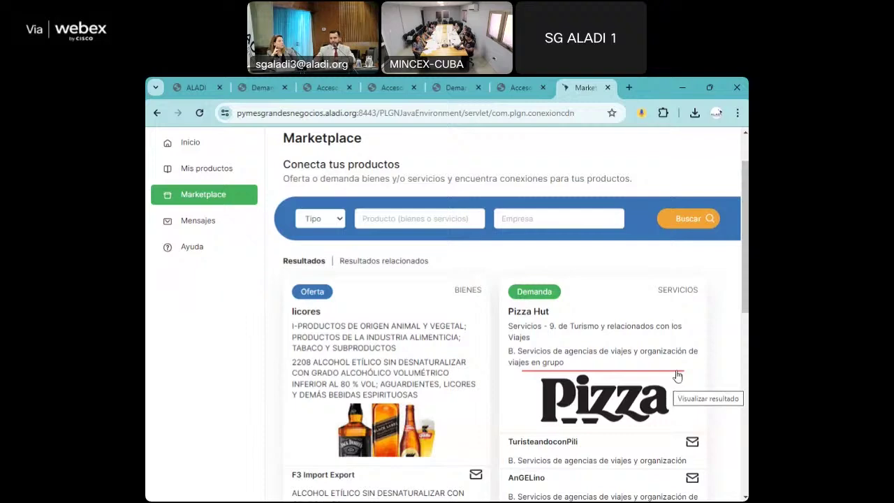
scroll(676, 376, "down", 1)
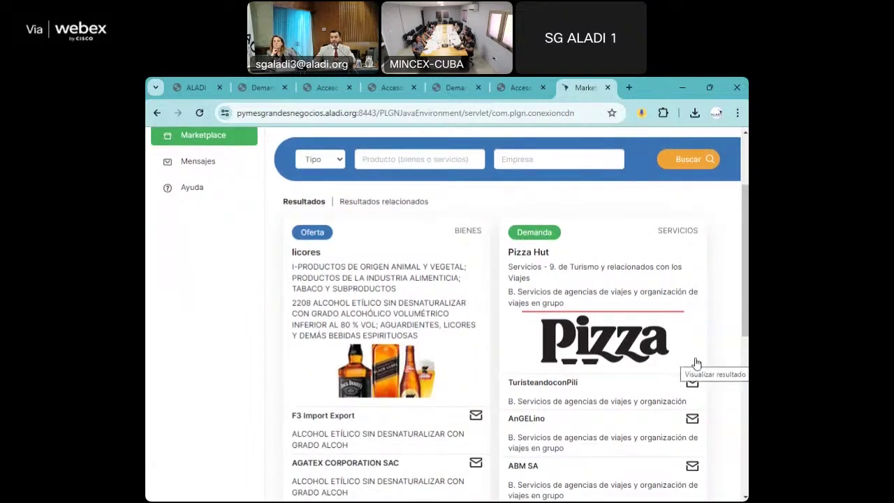
scroll(696, 363, "down", 1)
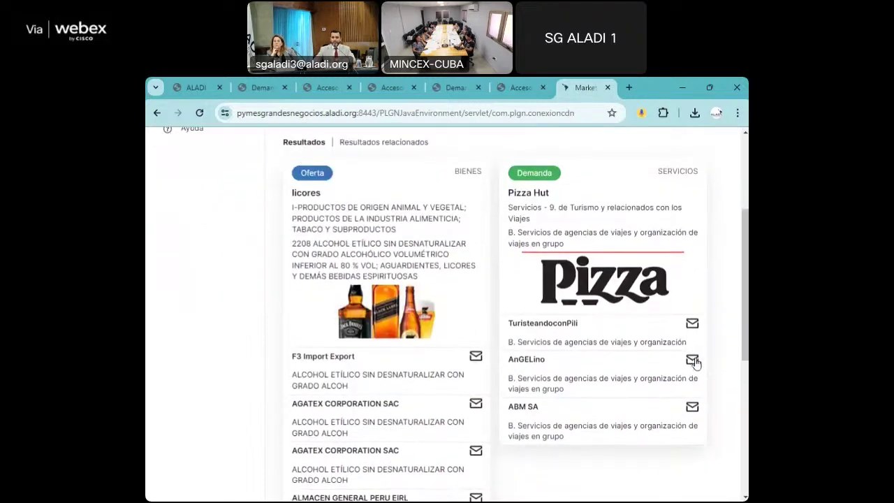
scroll(696, 363, "up", 1)
scroll(696, 363, "up", 2)
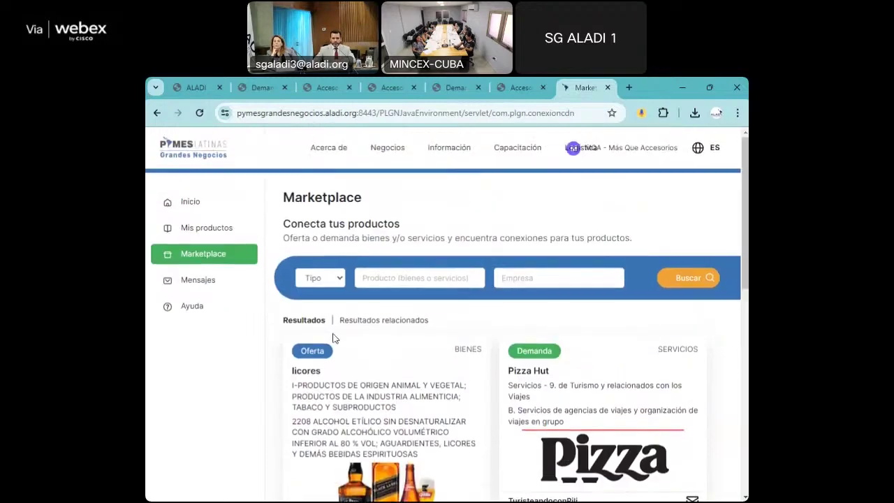
- Open the Mensajes section and examine the status legend and the columns through Seguimiento and Contacto
left_click(208, 283)
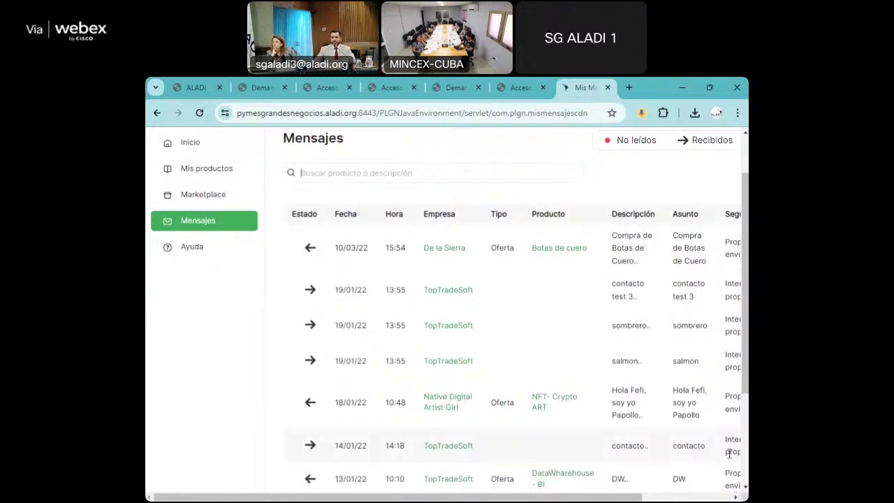
left_click_drag(639, 498, 729, 498)
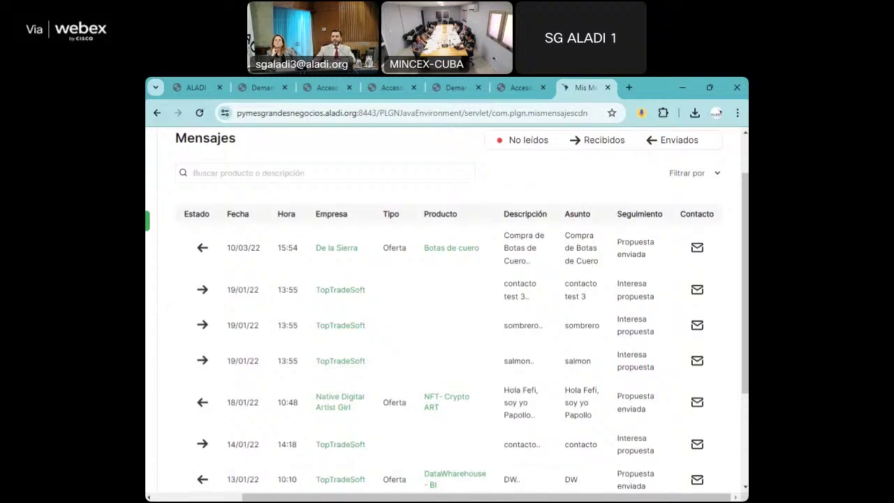
left_click_drag(579, 498, 557, 497)
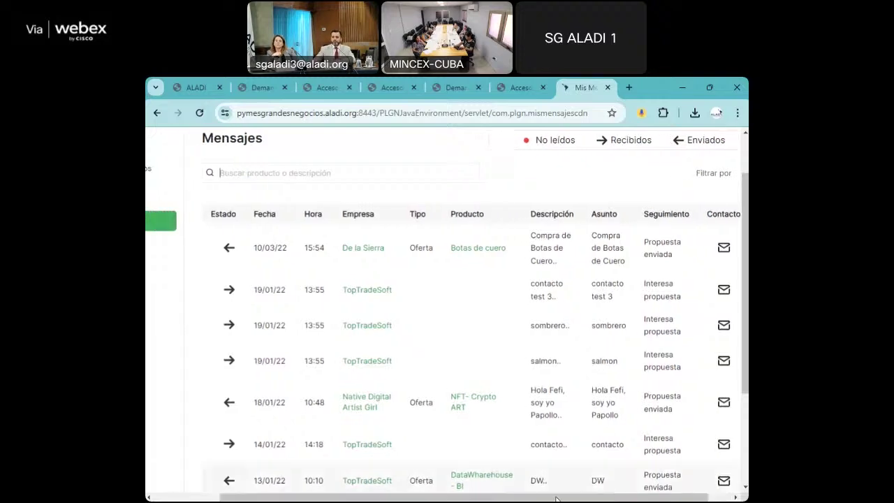
scroll(532, 443, "down", 2)
scroll(533, 449, "up", 3)
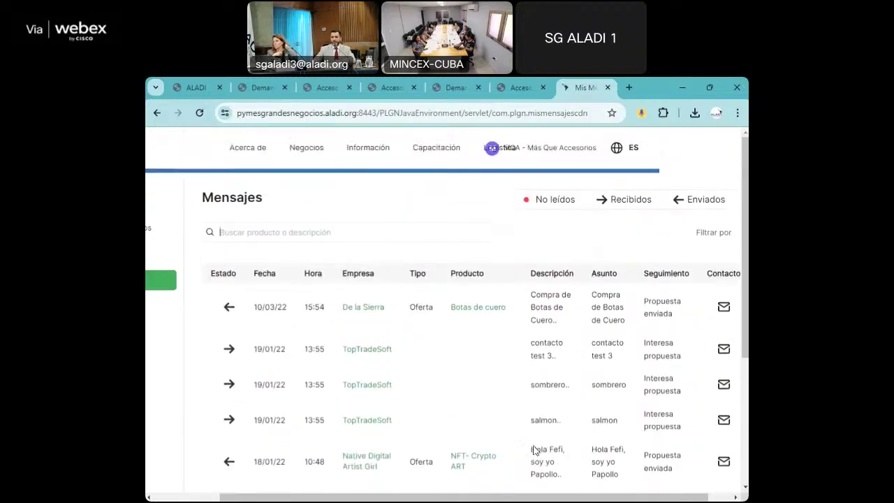
- Look through the list of sent and received messages down to its page navigation and back
scroll(534, 447, "down", 3)
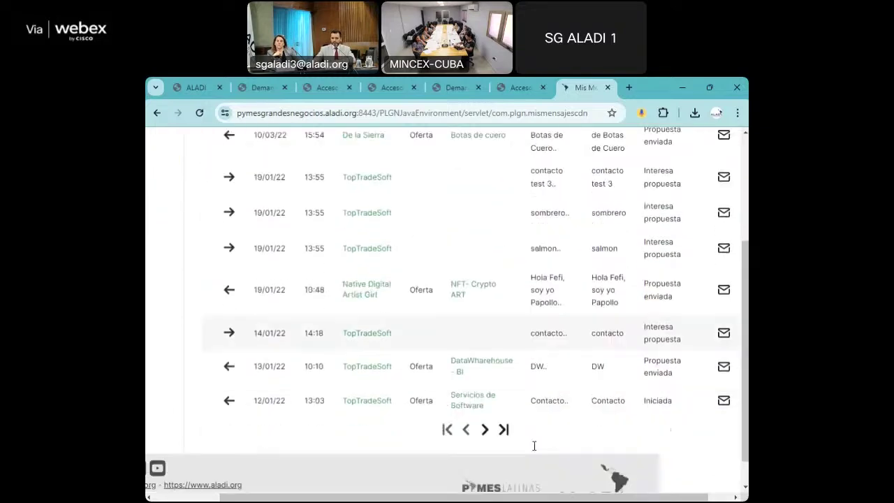
scroll(535, 447, "down", 2)
left_click_drag(597, 498, 578, 489)
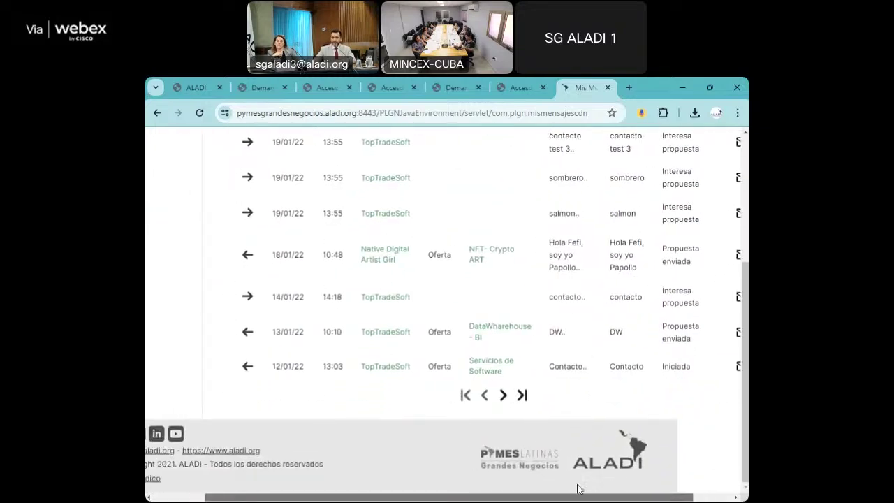
scroll(579, 489, "right", 1)
scroll(534, 389, "up", 2)
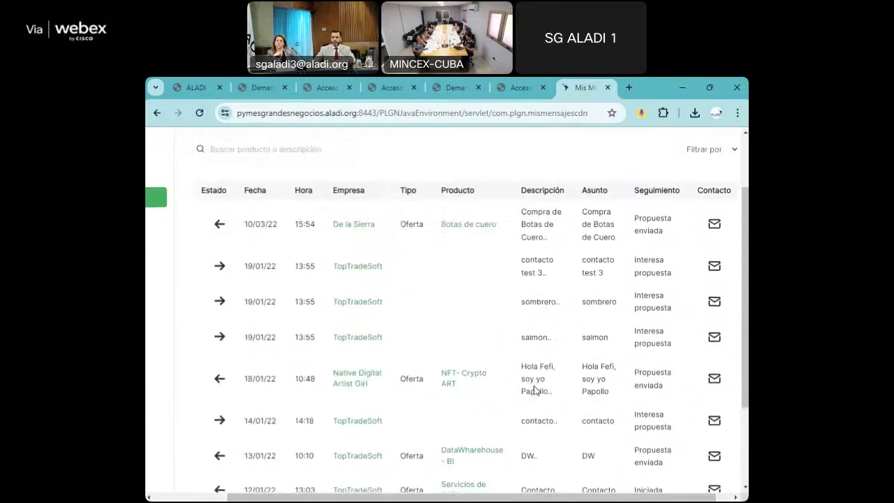
scroll(535, 389, "up", 1)
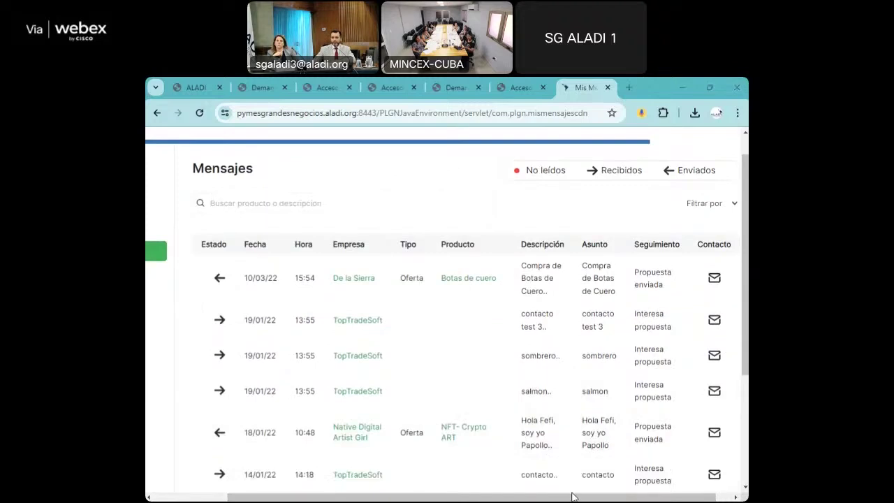
- Leave the messages and open the Logística section of the site
scroll(525, 482, "left", 1)
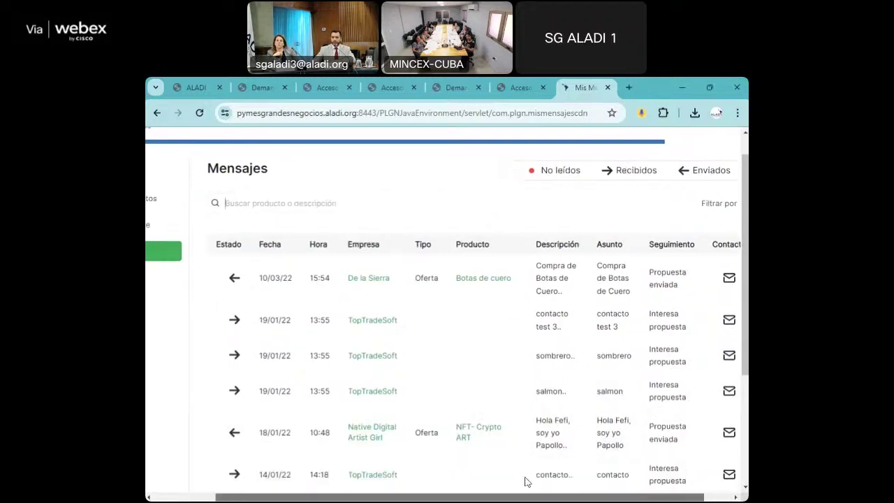
scroll(526, 481, "left", 3)
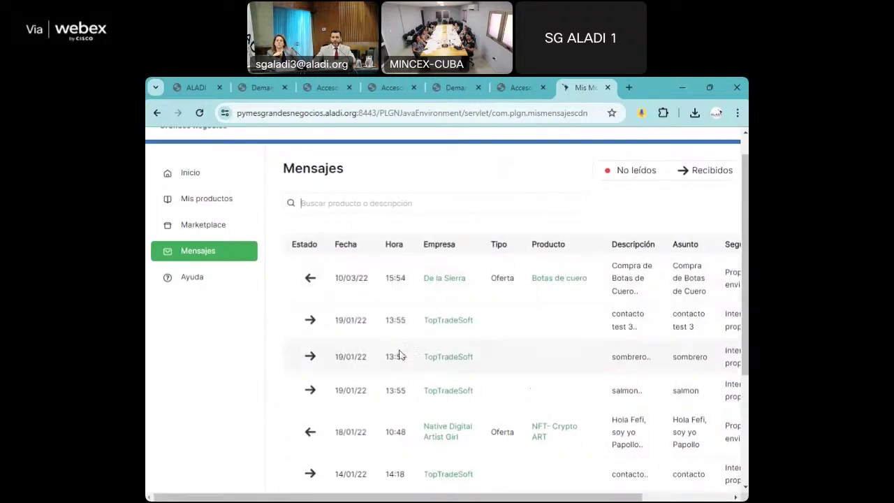
scroll(400, 355, "up", 1)
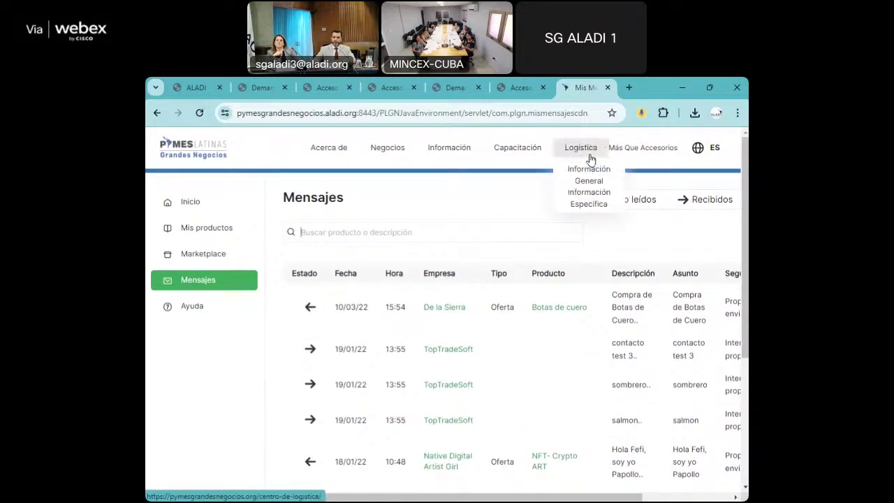
left_click(586, 150)
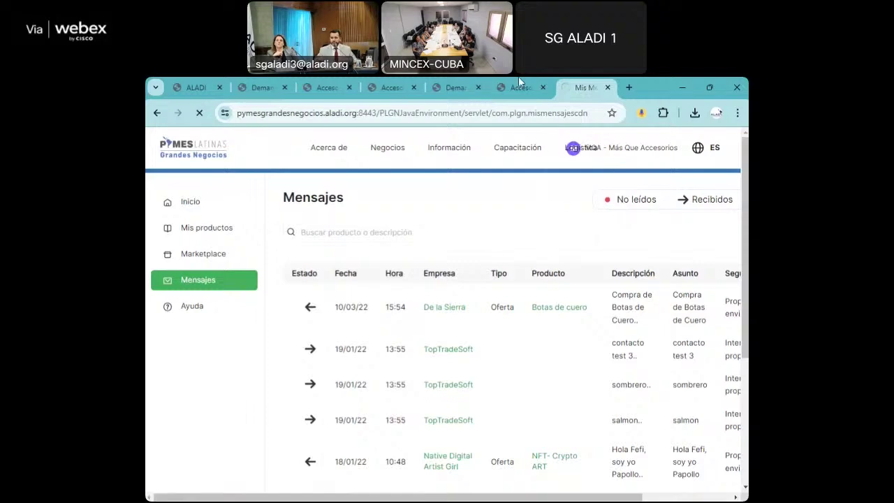